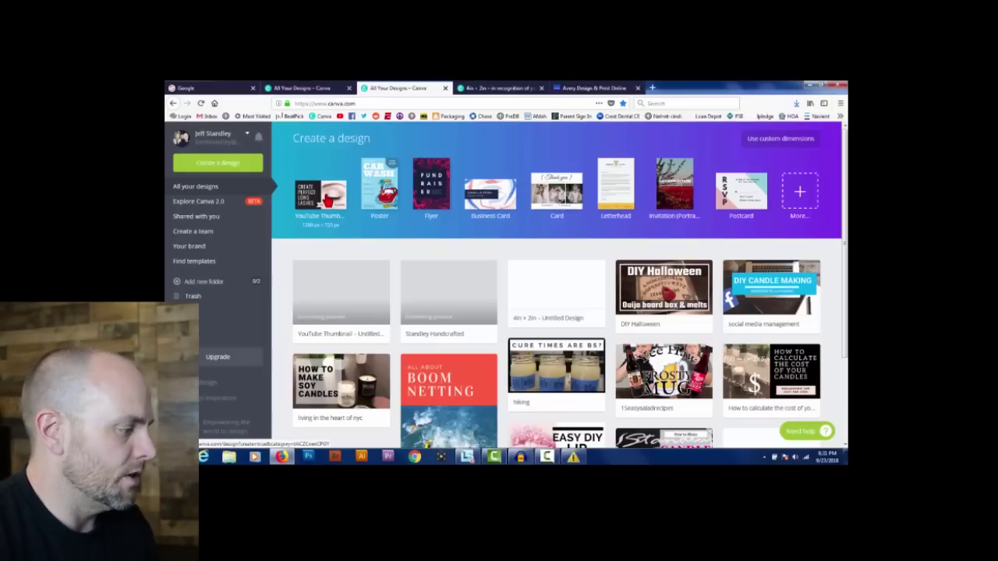
Create a YouTube thumbnail design and apply the Social Media Revolution 2016 layout to its page
click(333, 201)
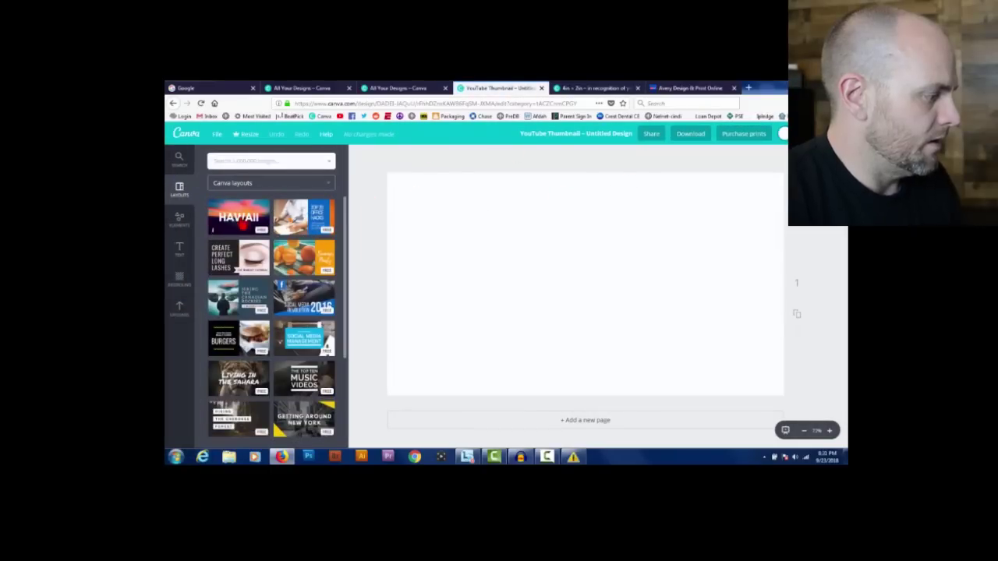
click(244, 221)
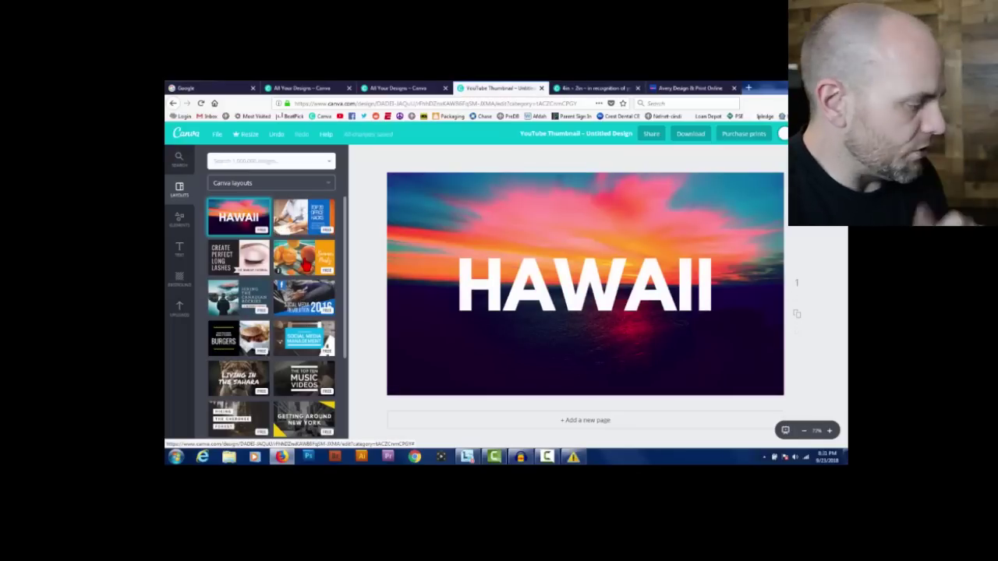
click(304, 296)
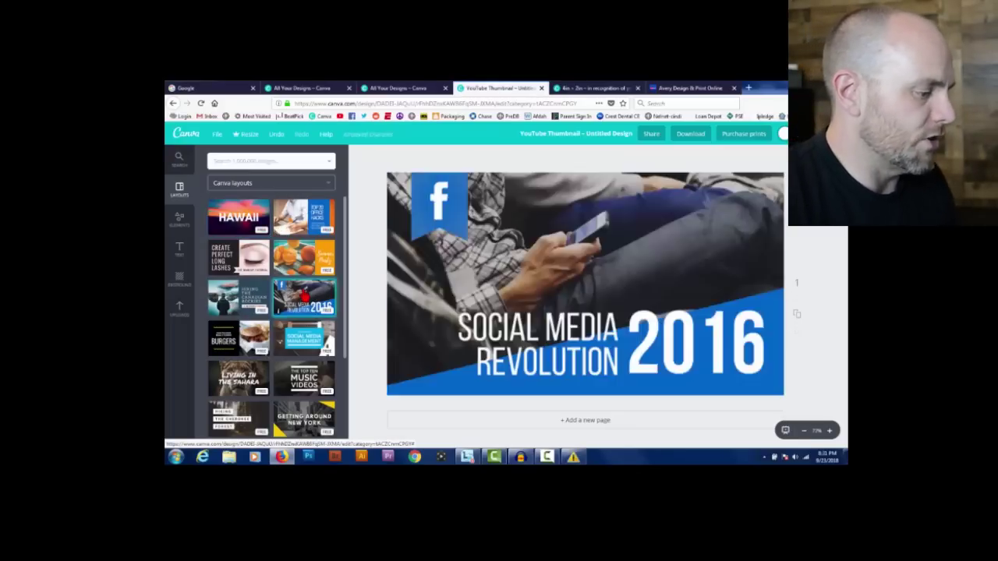
Replace the "Social Media Revolution" text with "TESTING LABELS" and shift the Facebook badge slightly to the left
double_click(573, 328)
key(ctrl+a)
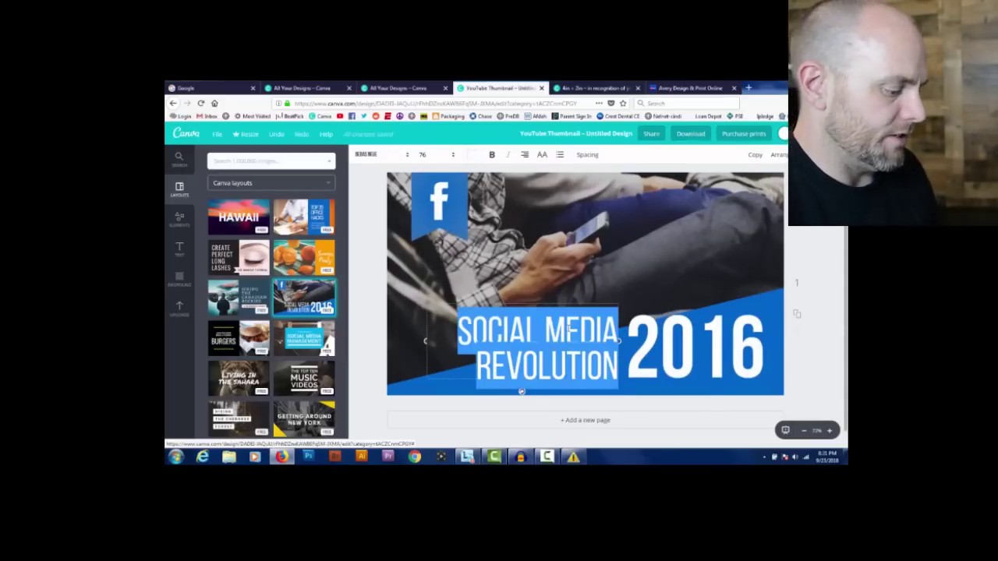
text(TEST)
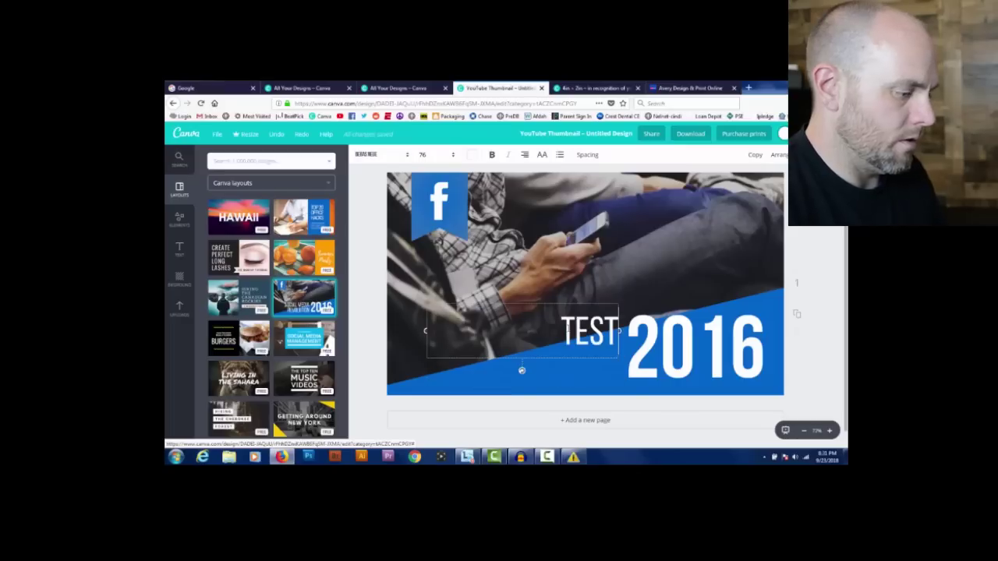
text(ING LABE)
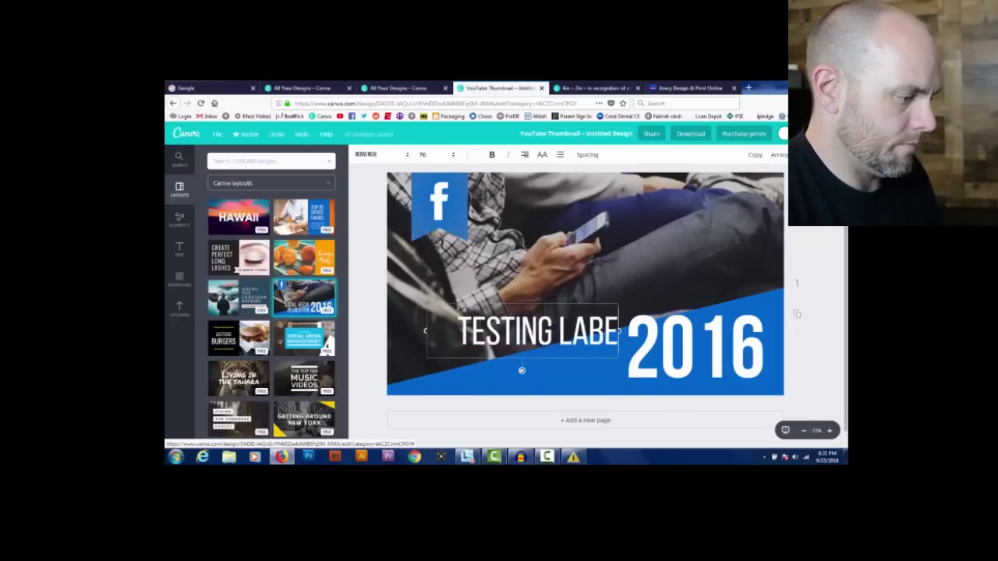
text(LS)
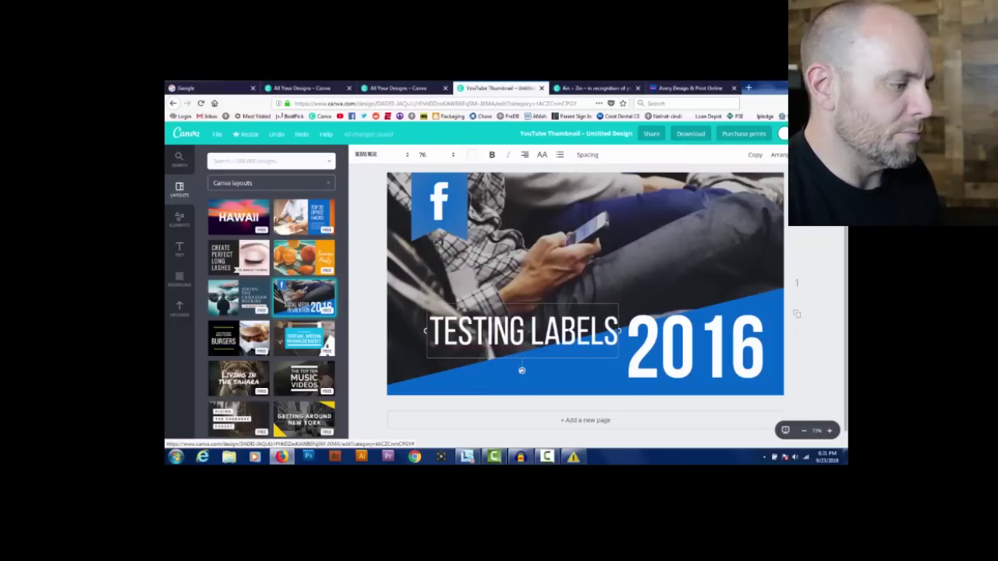
drag(448, 197, 427, 194)
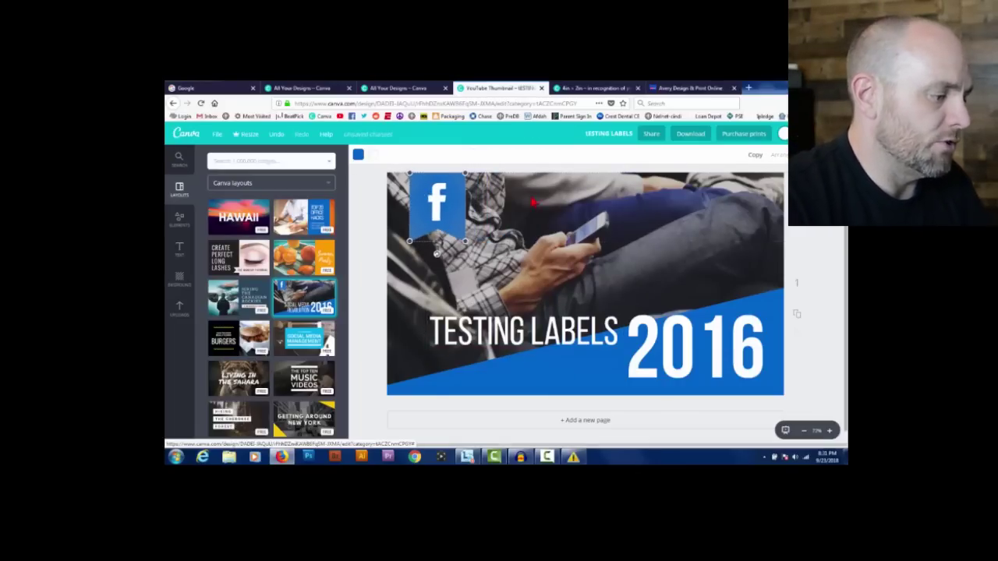
click(652, 207)
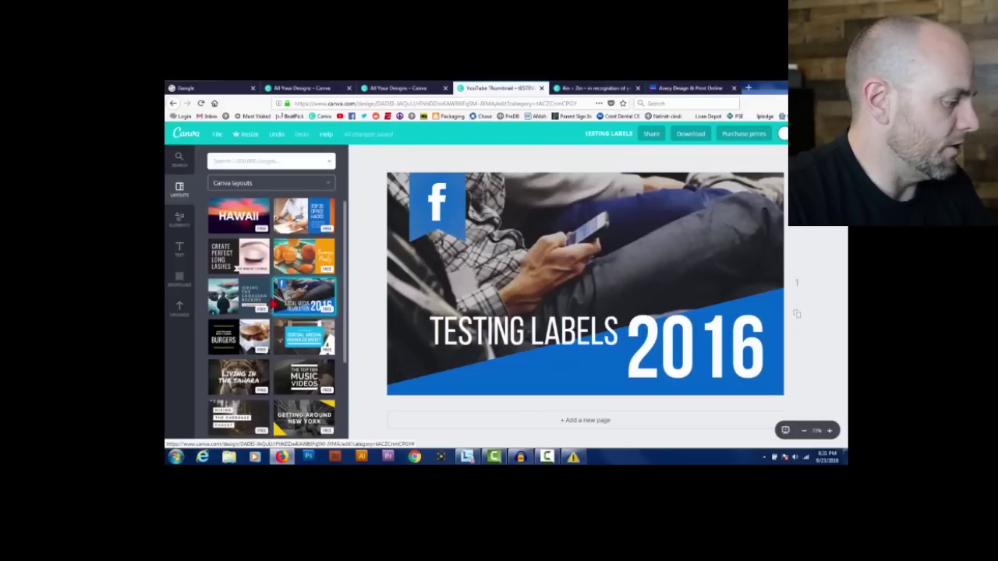
Replace the page content with the "The Top Ten Music Videos" layout
scroll(274, 303, down, 3)
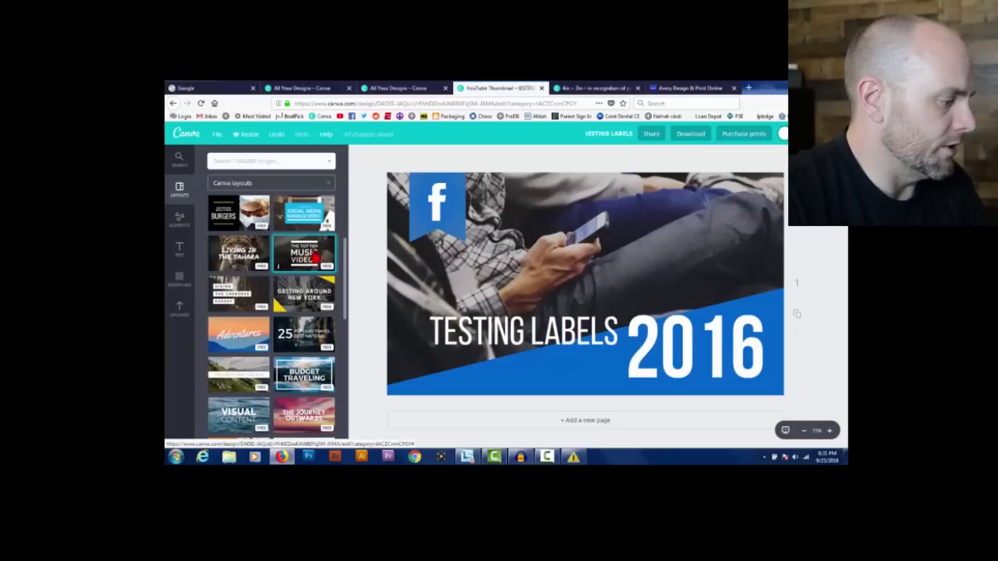
click(308, 254)
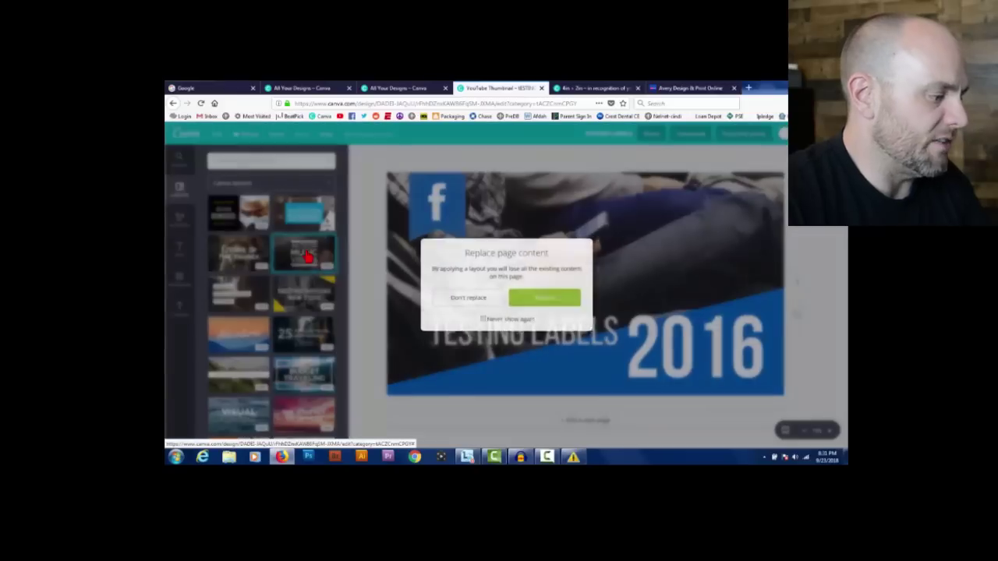
click(543, 310)
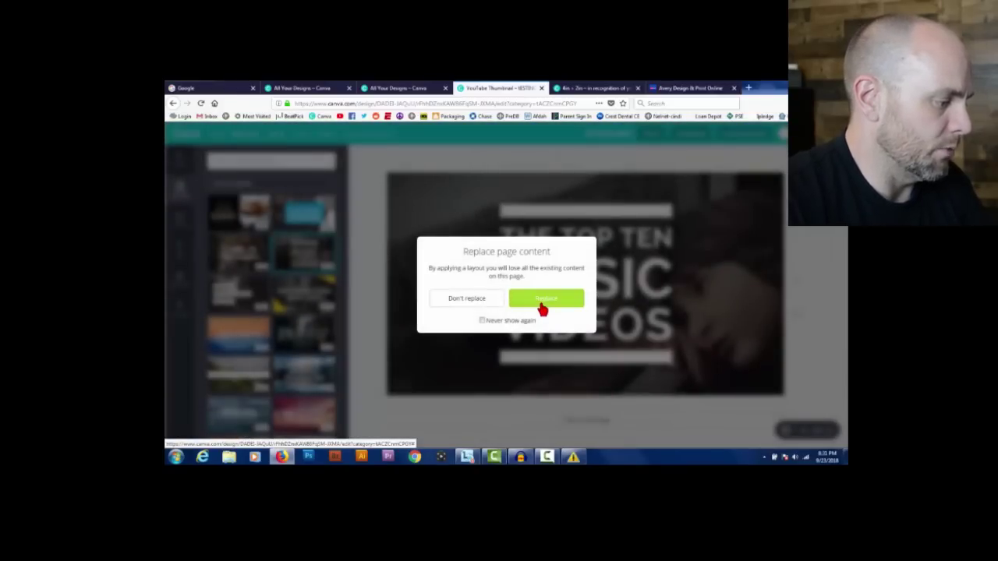
click(541, 309)
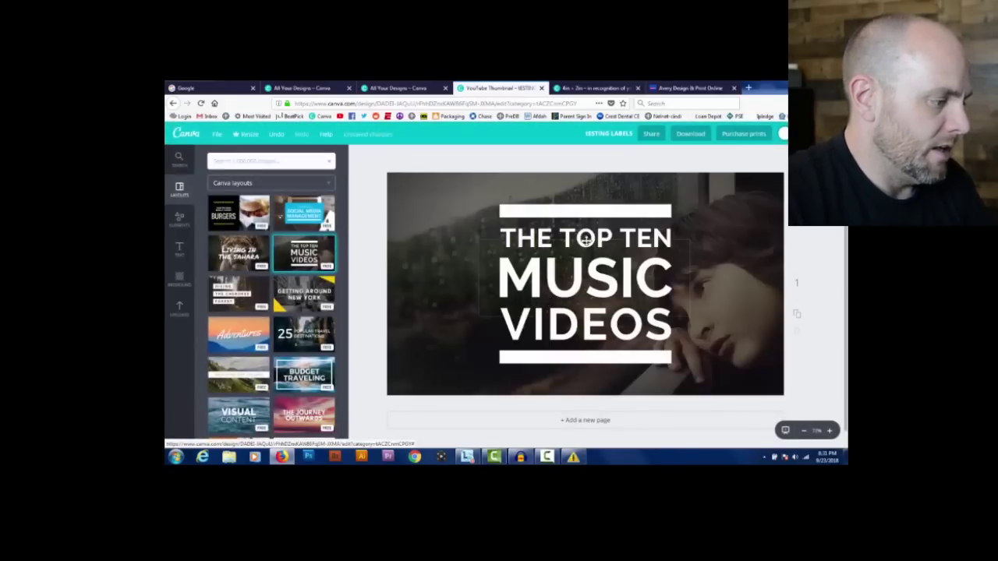
Widen the white bars above and below the title text on both sides so they span nearly the full page width
click(576, 211)
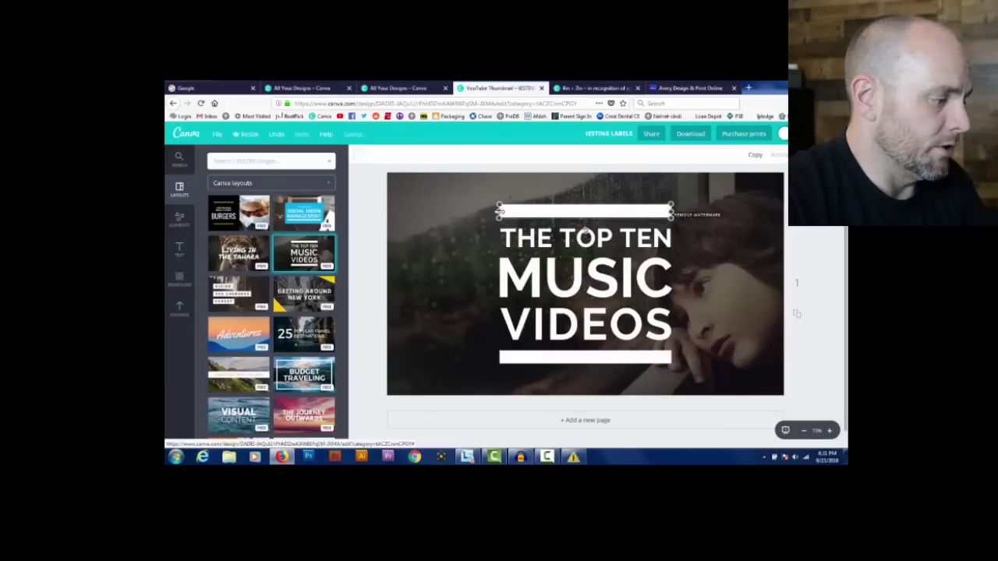
drag(501, 211, 405, 211)
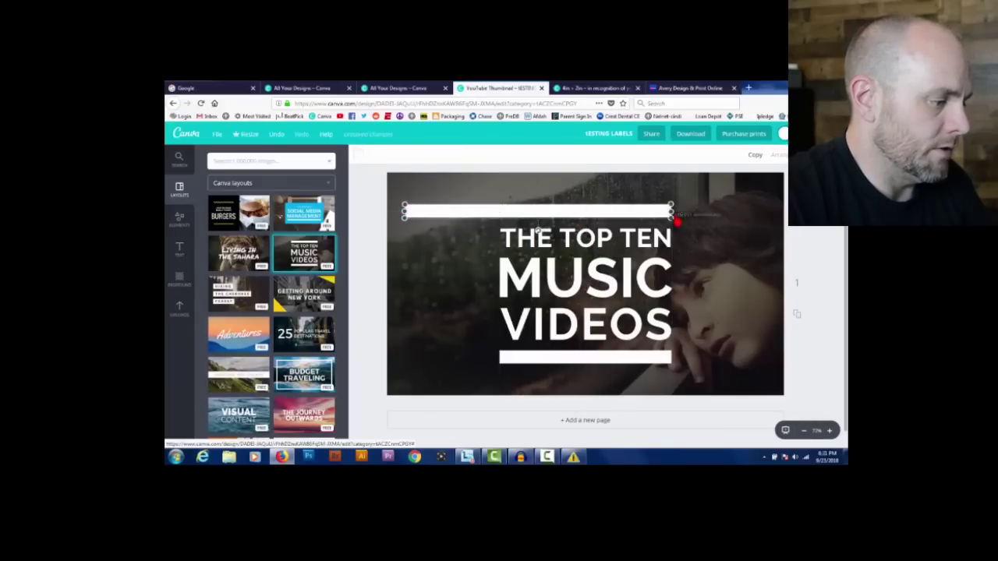
drag(670, 210, 766, 210)
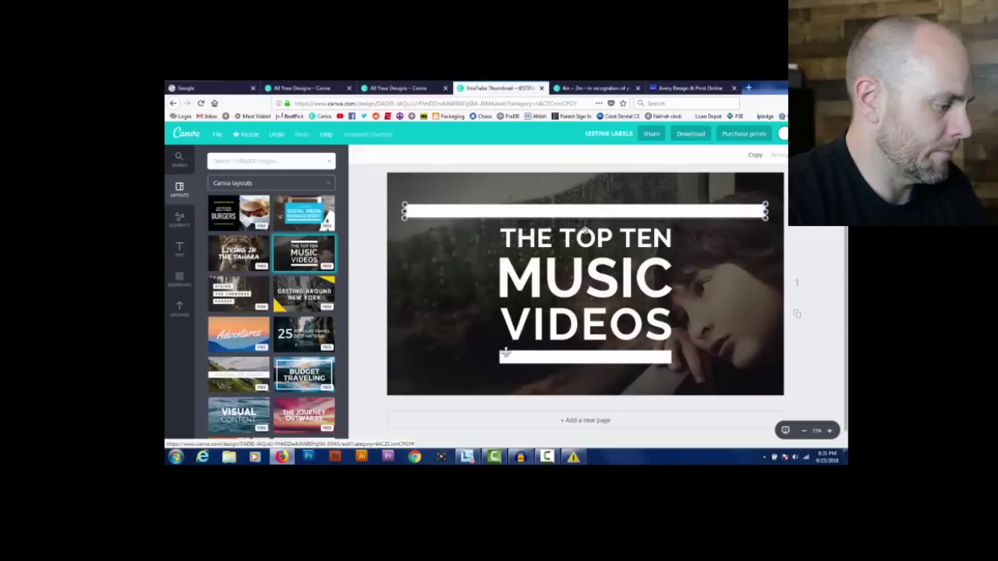
click(501, 358)
drag(502, 358, 402, 358)
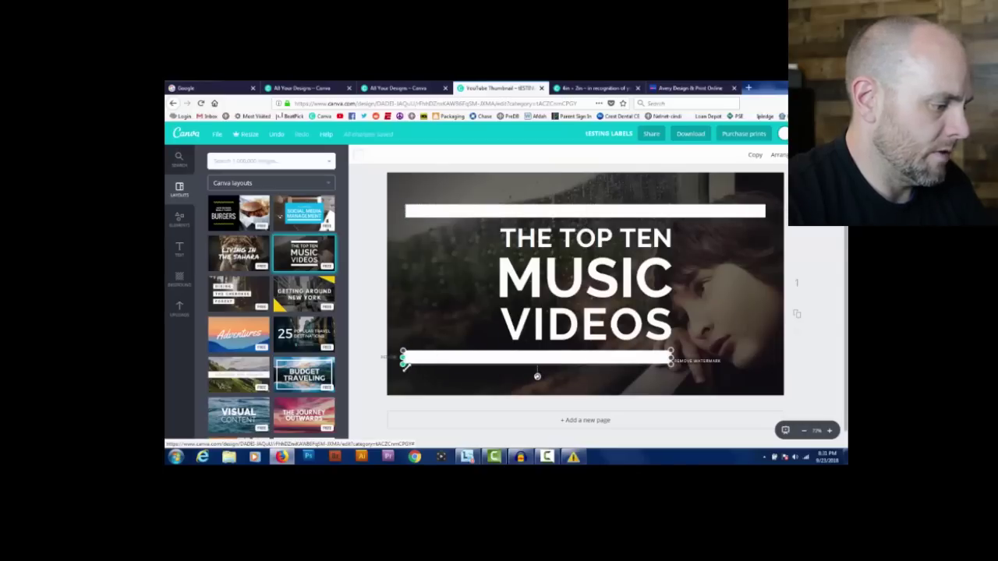
drag(671, 358, 770, 358)
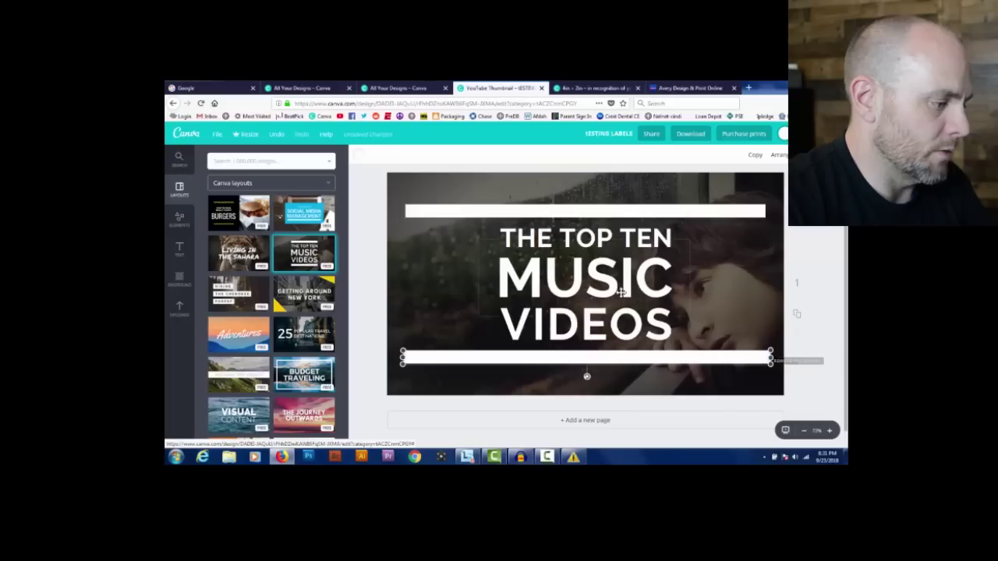
Change "The Top Ten" to "STANDLEY HANDCRAFTED" and widen its text box on both sides so the text fits on one line
click(592, 230)
double_click(592, 232)
key(ctrl+a)
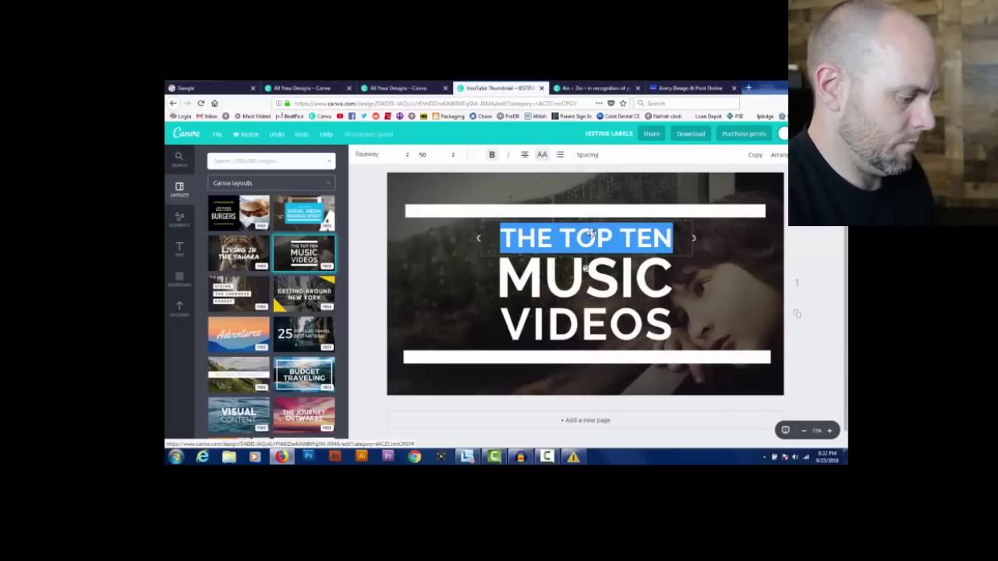
text(STANDLEY)
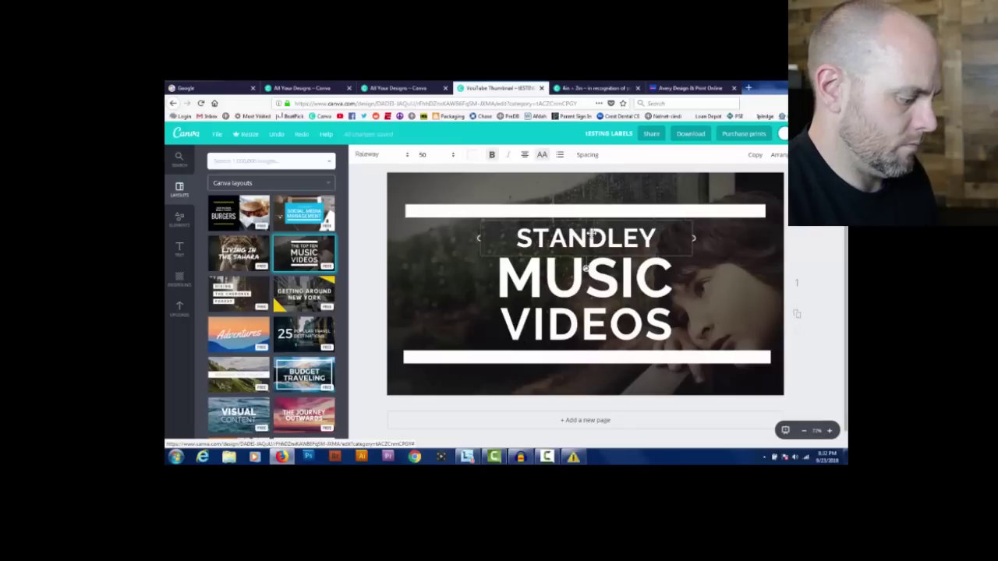
key(Return)
text(HANDCRAFTED)
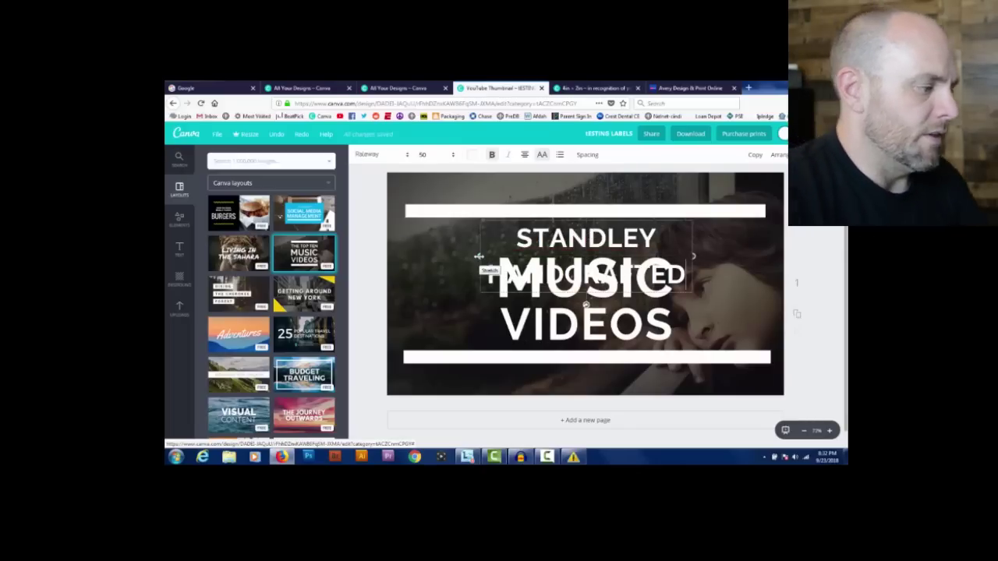
drag(479, 256, 378, 256)
drag(693, 255, 773, 252)
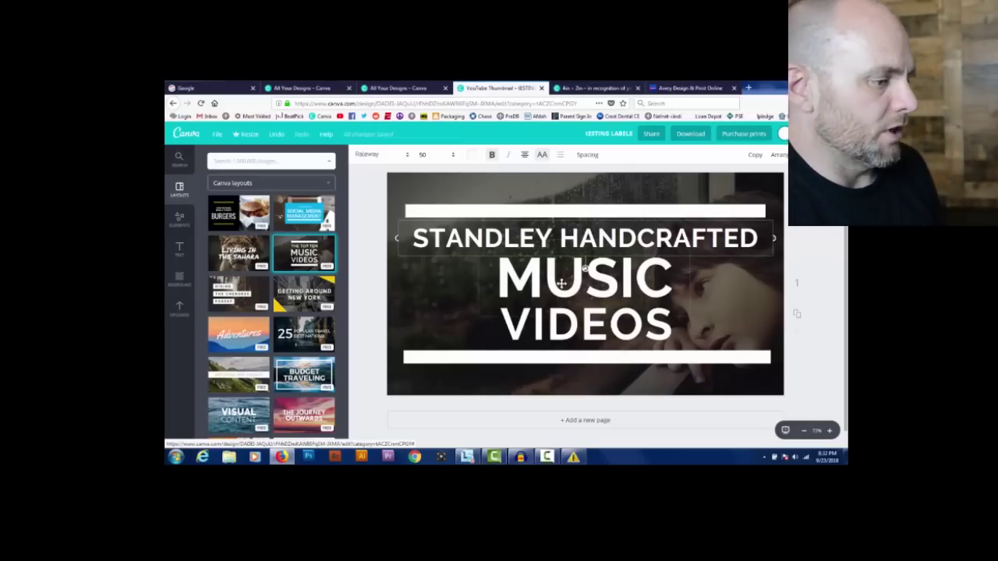
Return to the designs overview and create a new blank design with custom dimensions of 4 × 2 in
click(187, 134)
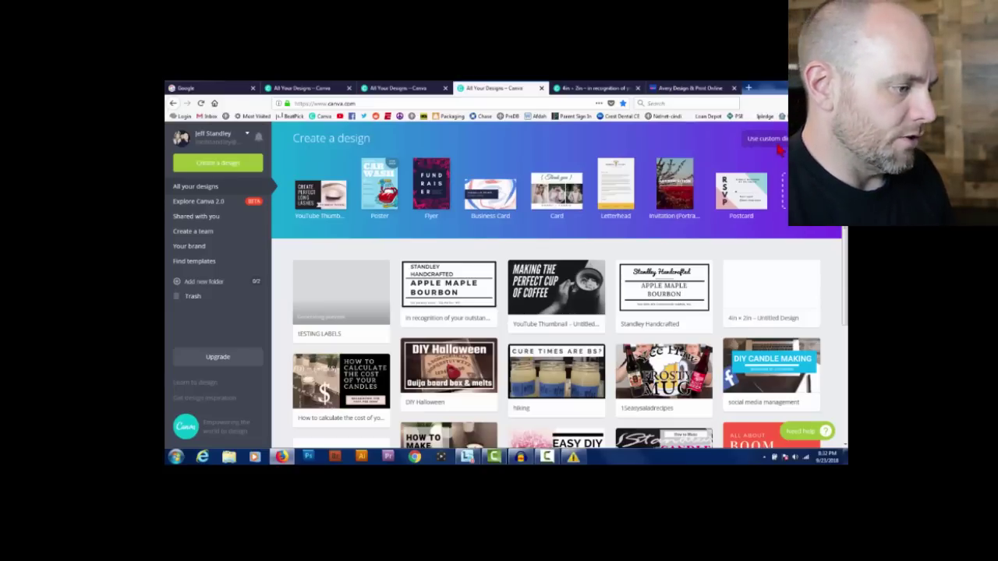
click(772, 142)
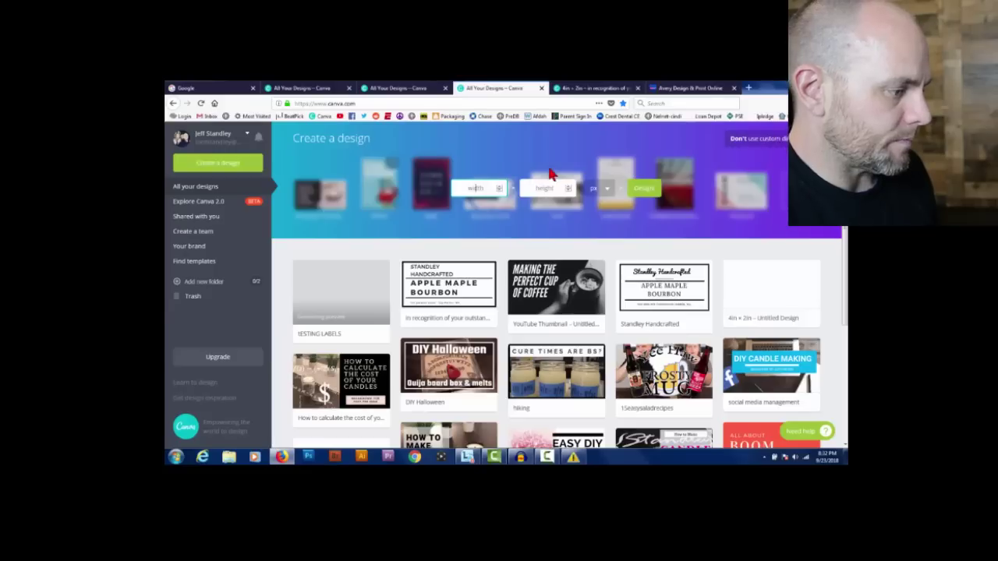
click(606, 191)
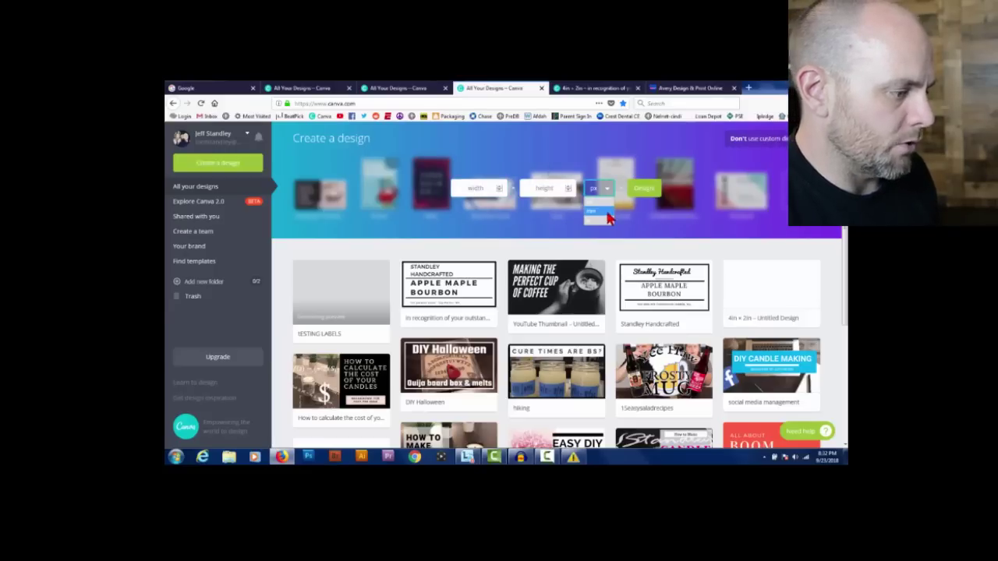
click(604, 222)
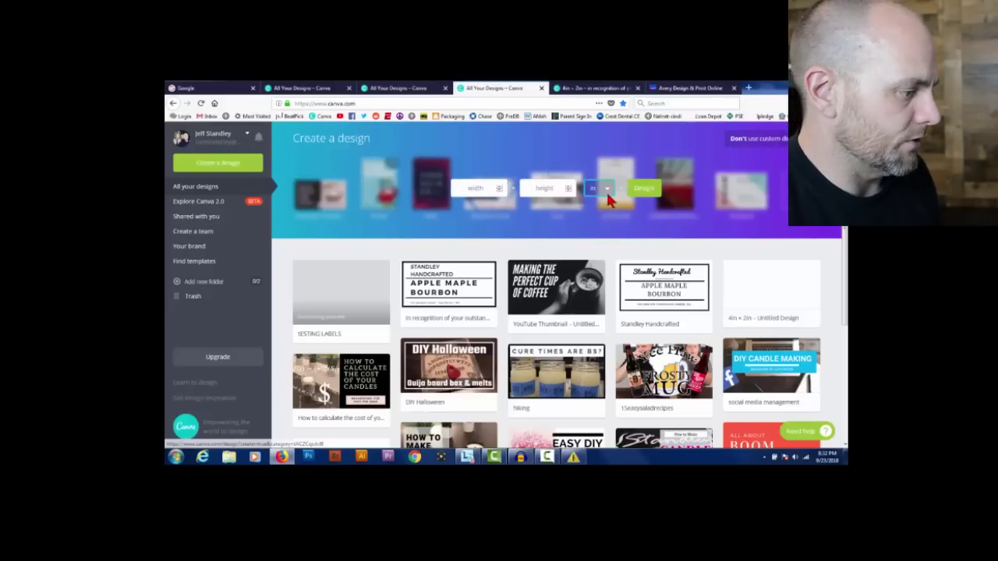
click(481, 188)
text(4)
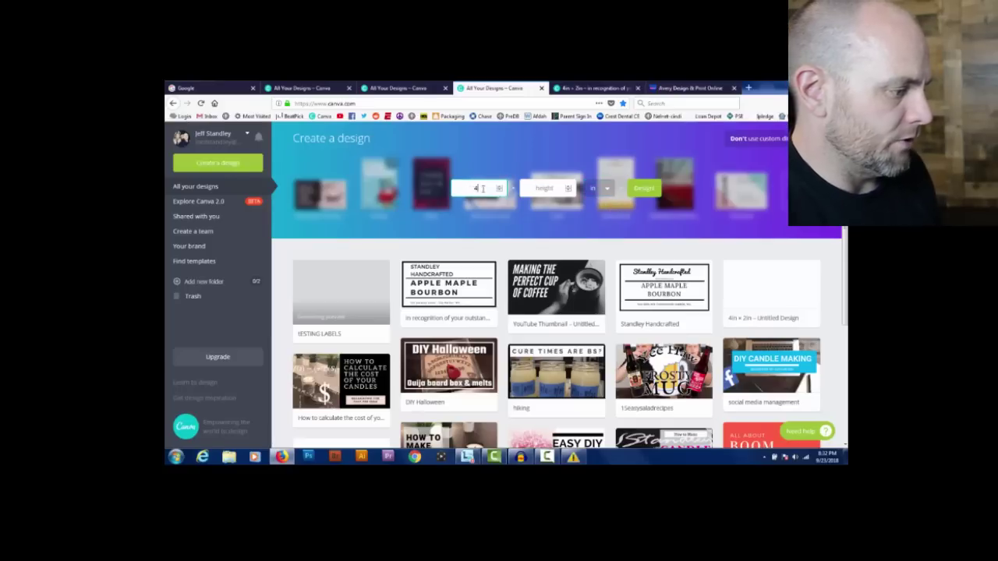
click(549, 188)
text(2)
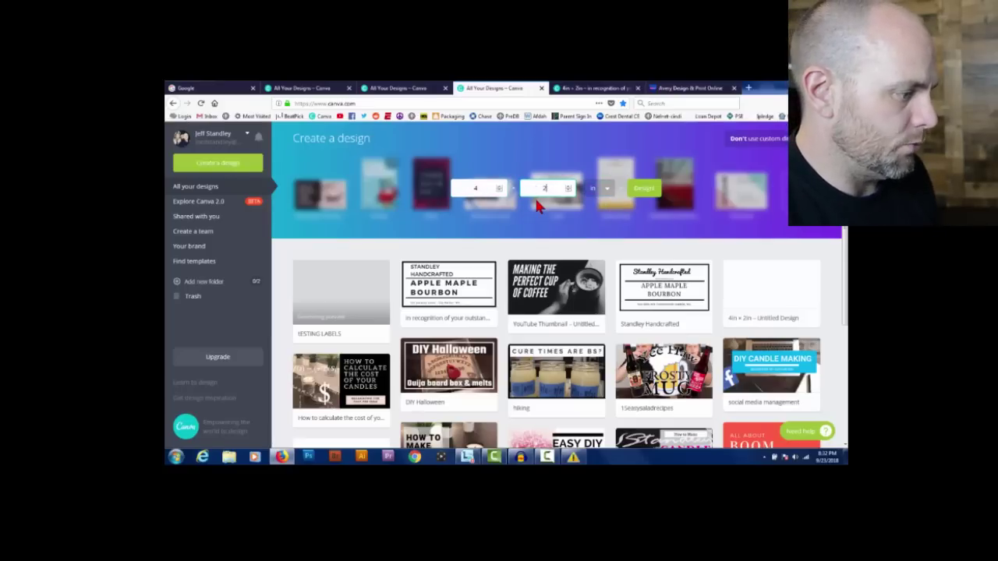
click(646, 189)
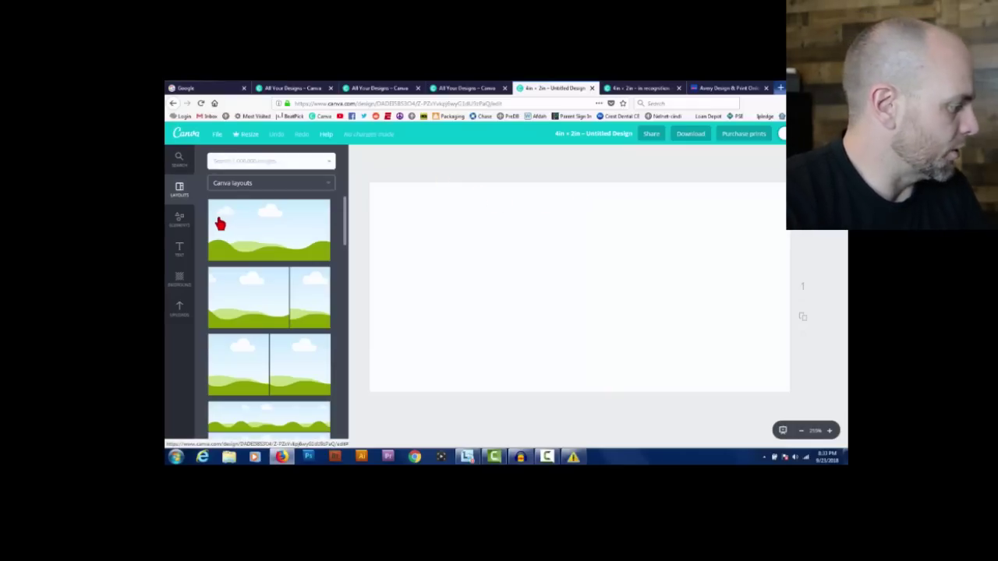
Place an uploaded photo of the two candles and potted plants on the left part of the blank page
click(179, 320)
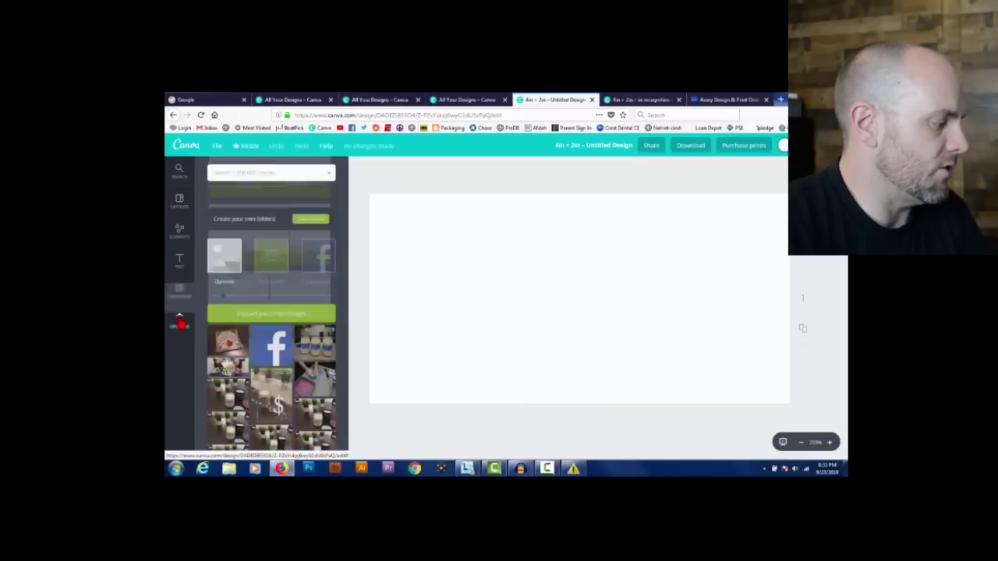
click(229, 246)
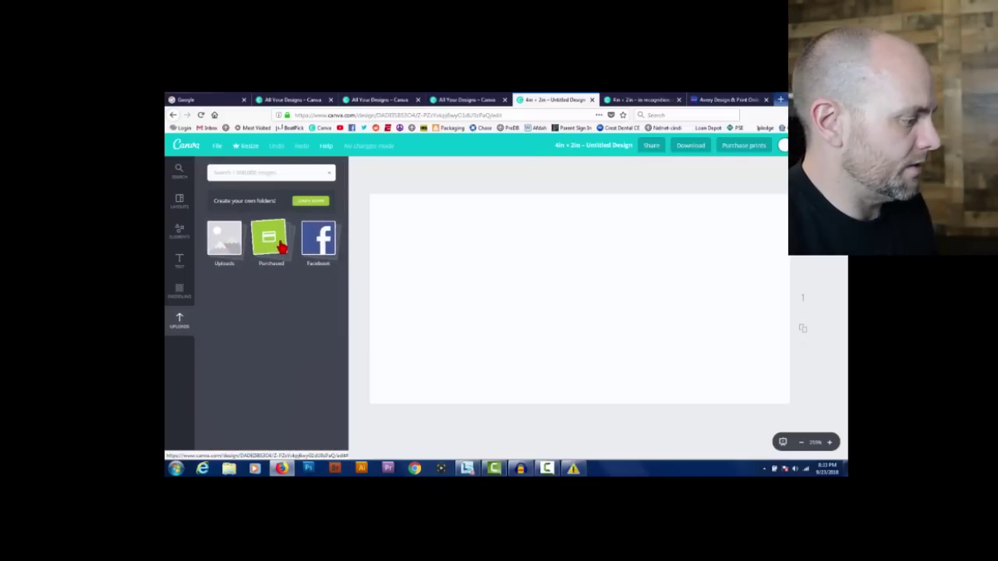
click(228, 238)
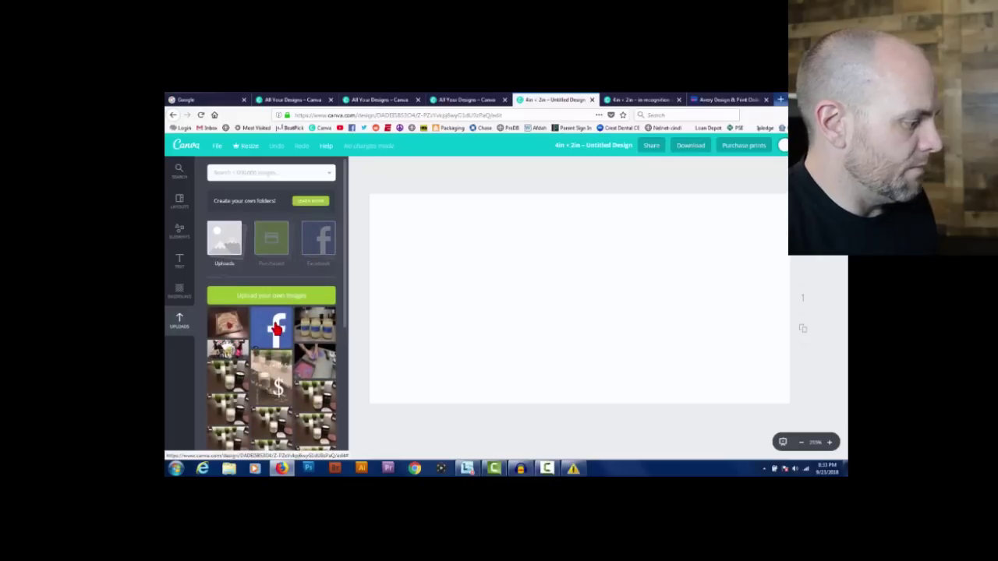
scroll(298, 329, down, 6)
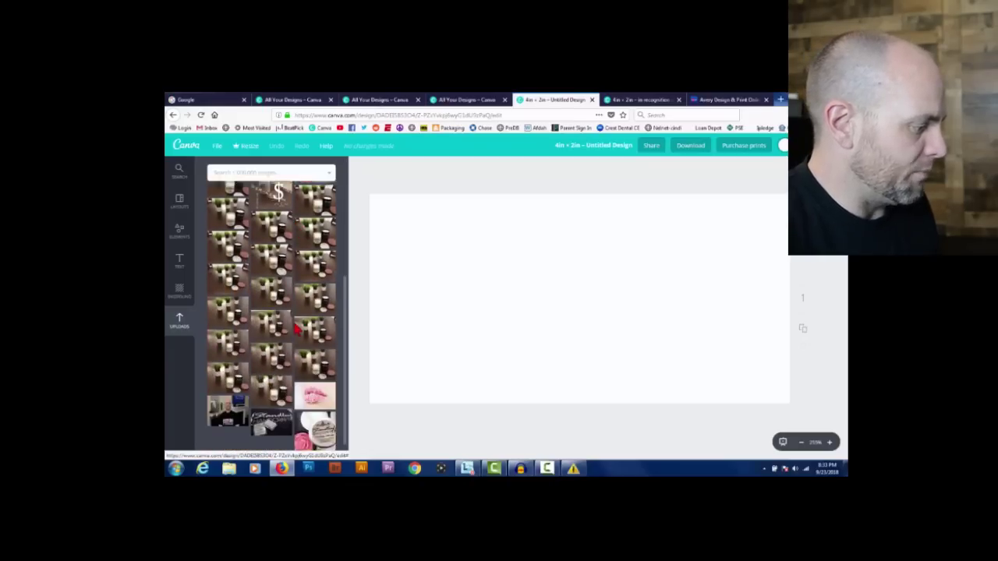
scroll(298, 328, up, 8)
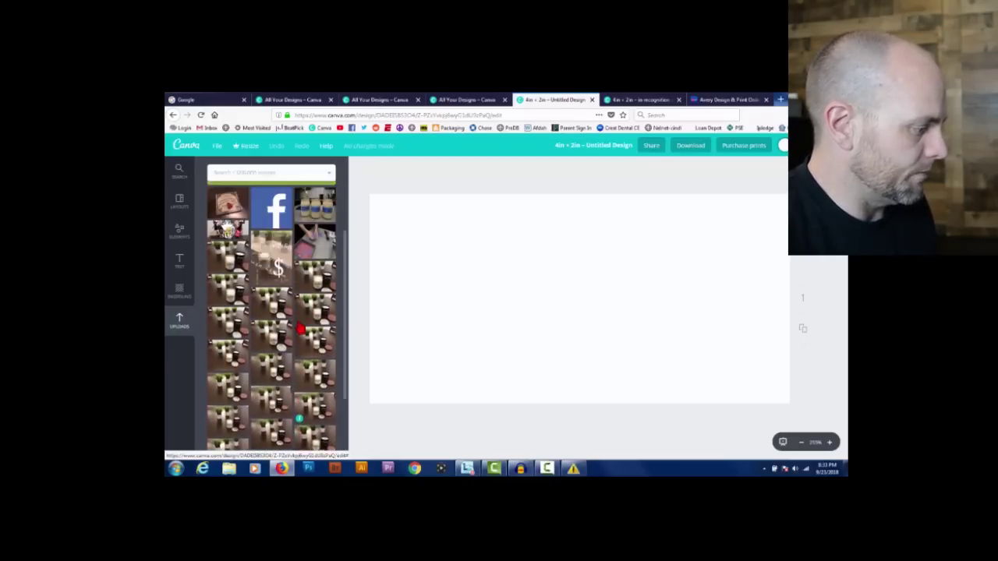
drag(231, 348, 501, 328)
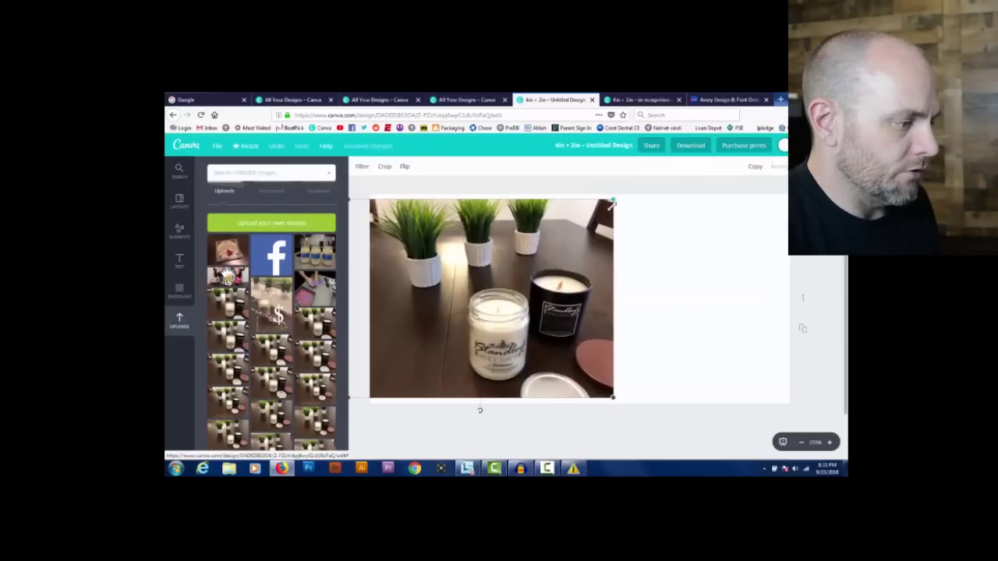
Enlarge the candle photo until it covers the whole page and shift it slightly up and left
drag(613, 199, 742, 101)
drag(741, 398, 796, 403)
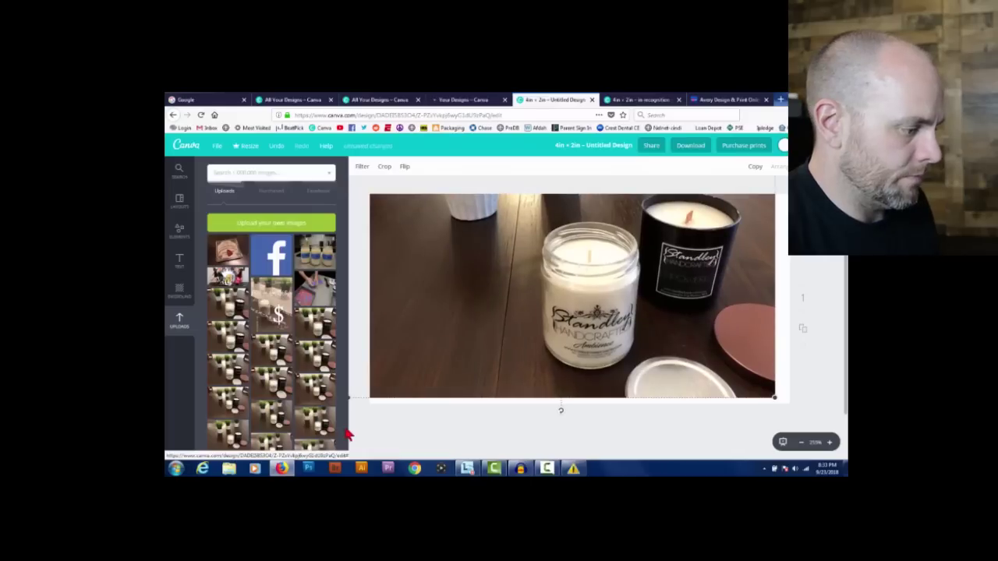
drag(376, 399, 349, 434)
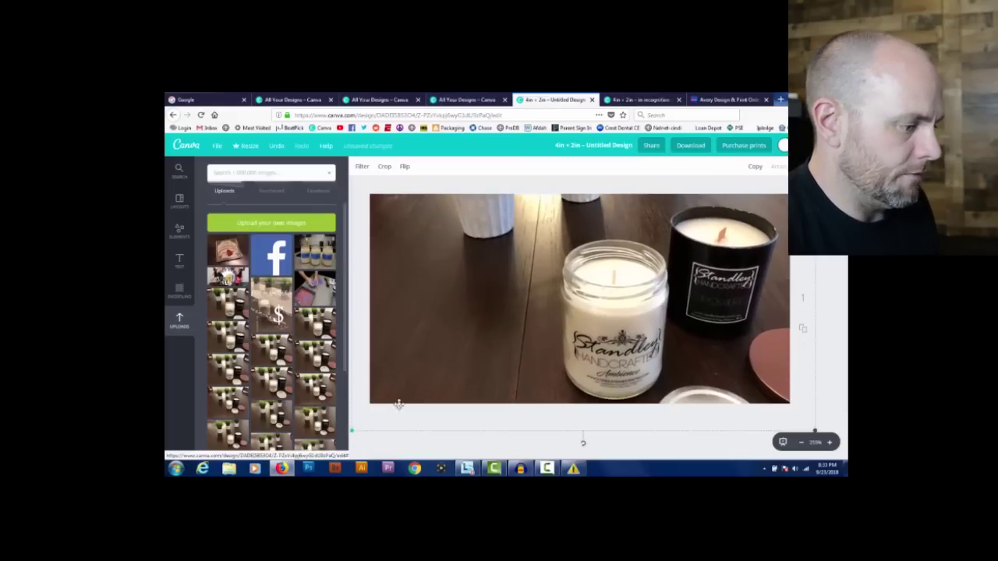
drag(538, 333, 536, 320)
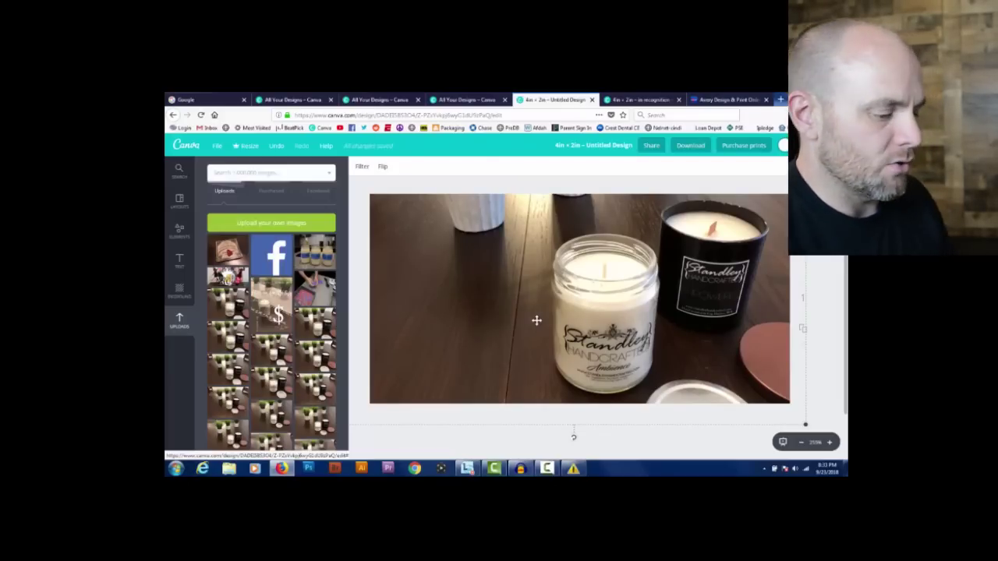
Replace the photo with a black square outline shape and widen it on both sides to frame nearly the full page
key(Delete)
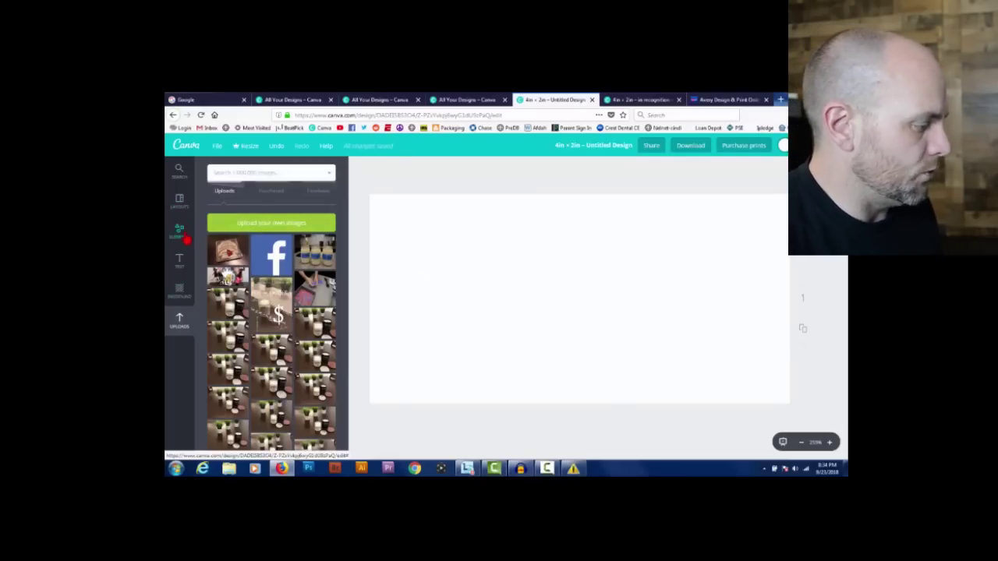
click(183, 237)
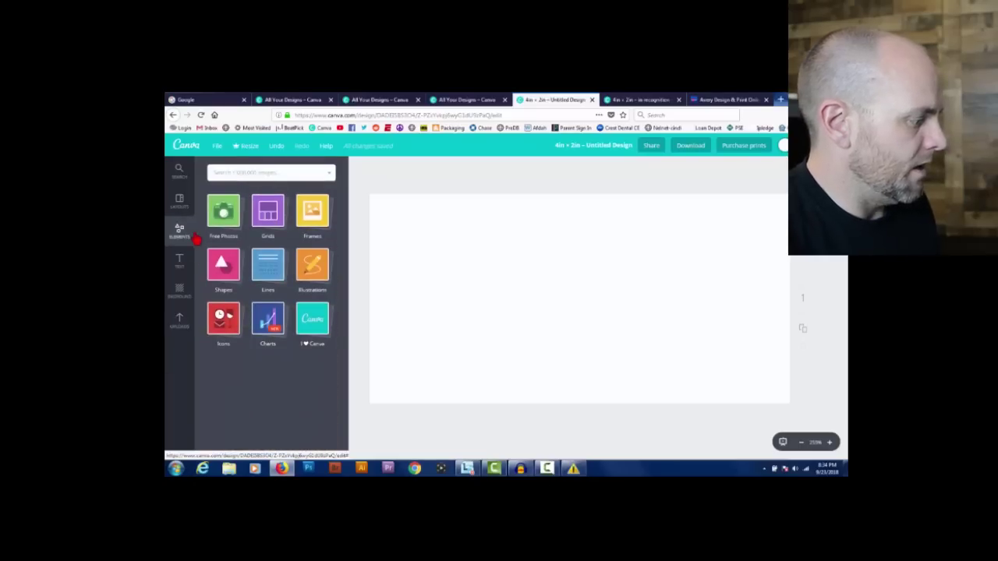
click(225, 268)
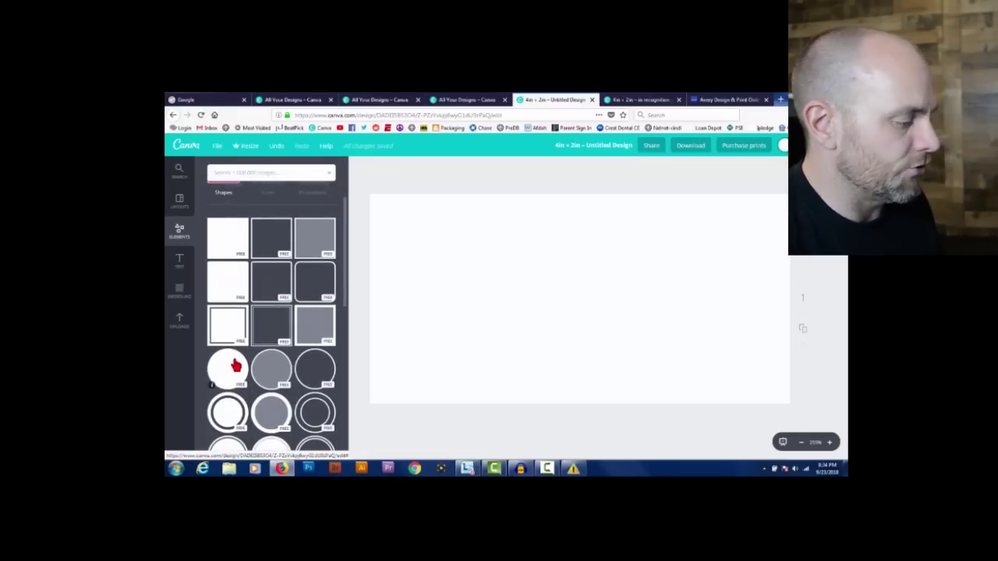
scroll(236, 366, down, 5)
scroll(256, 361, up, 10)
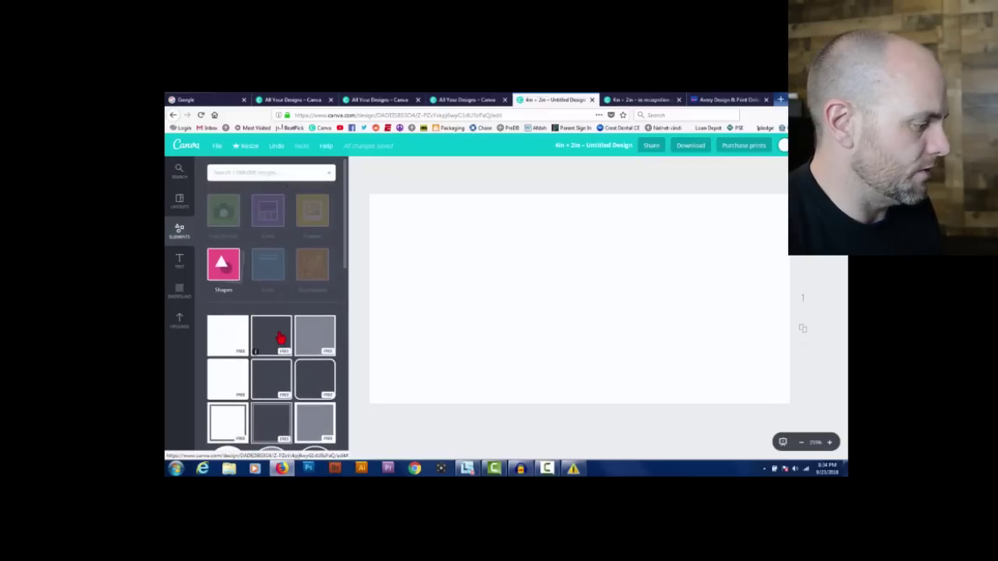
click(280, 337)
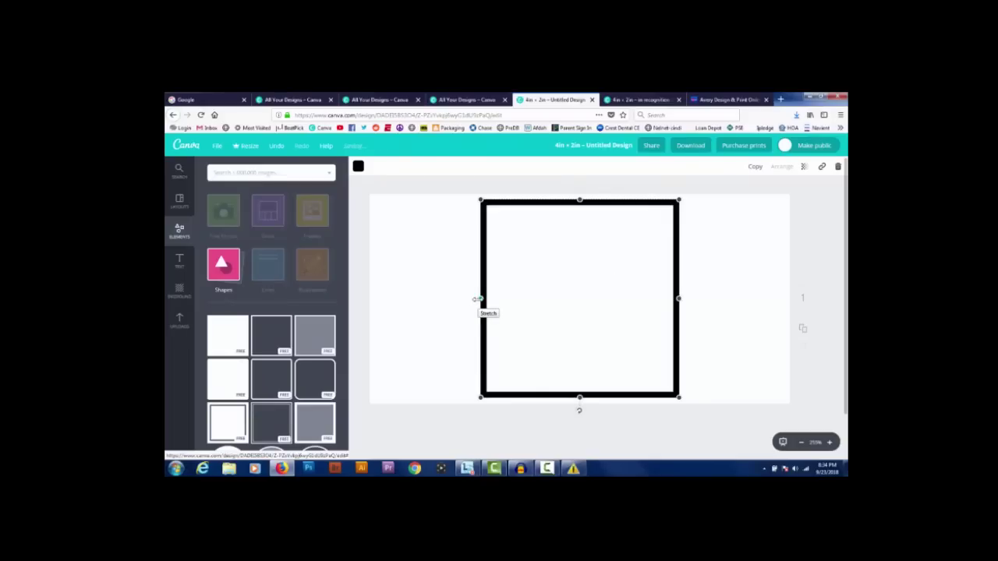
drag(480, 300, 378, 299)
drag(680, 300, 784, 299)
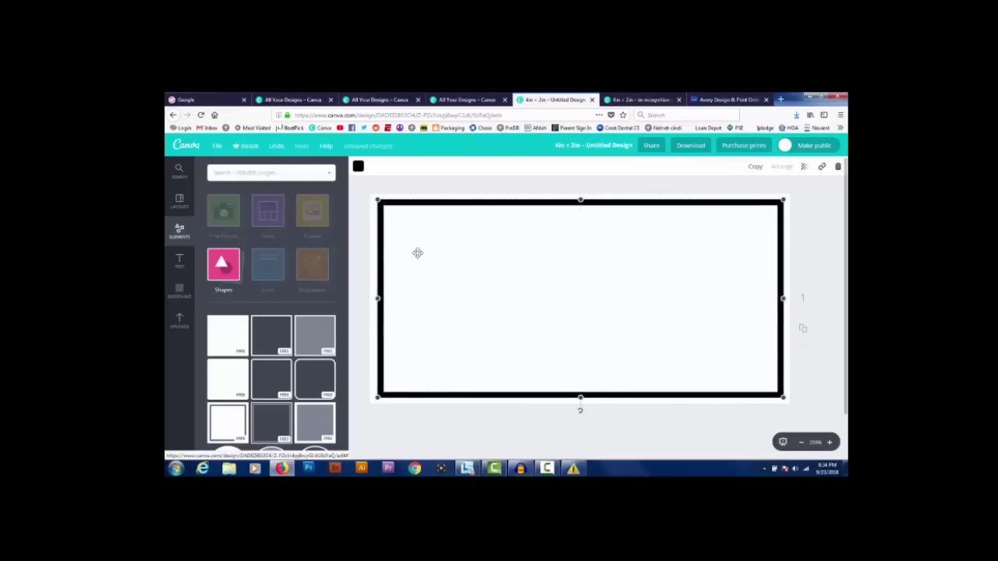
Add the preset text combination with a bold two-line name heading above a recognition paragraph
click(179, 260)
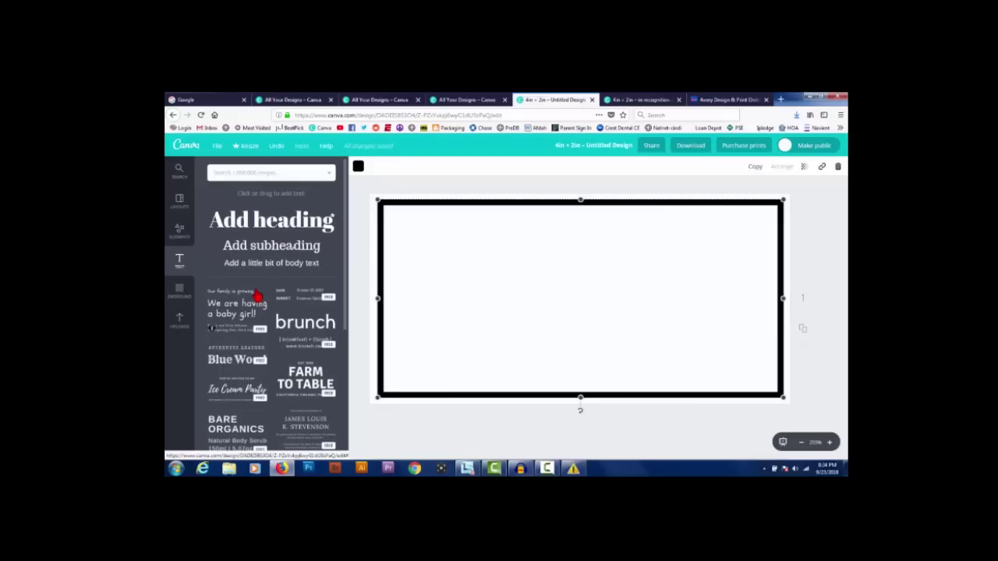
scroll(275, 312, down, 1)
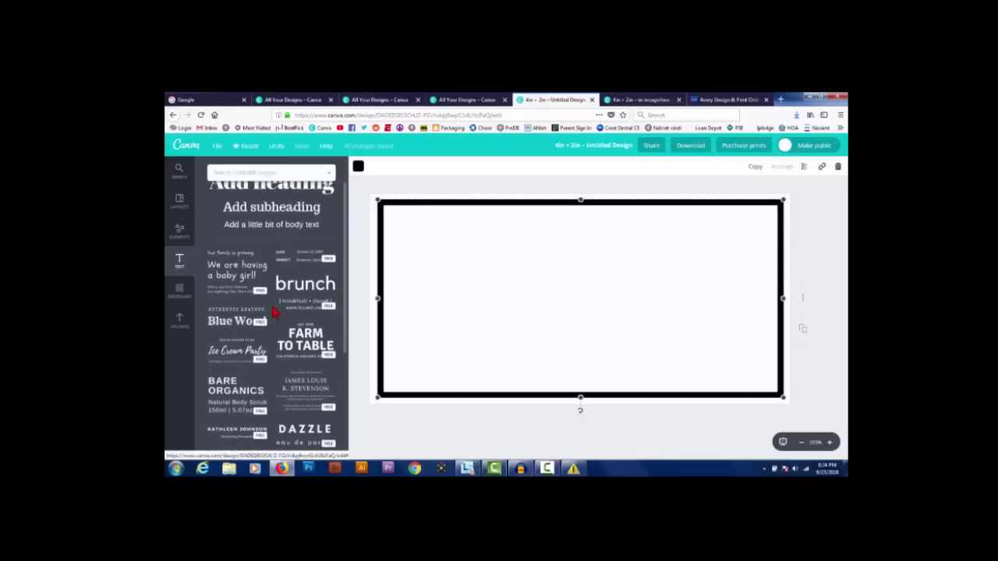
scroll(274, 312, down, 3)
scroll(274, 312, down, 3)
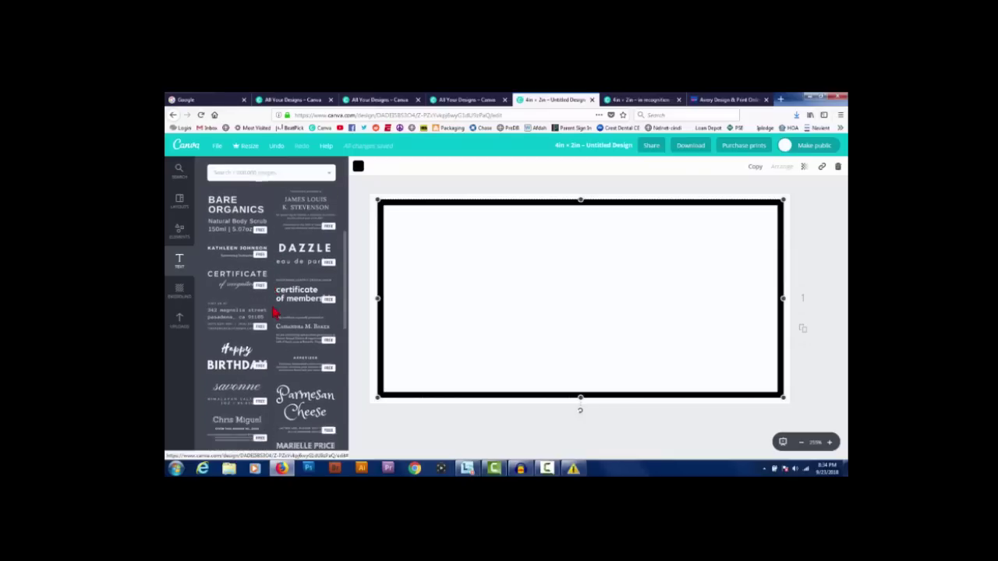
scroll(304, 295, down, 2)
scroll(304, 294, down, 3)
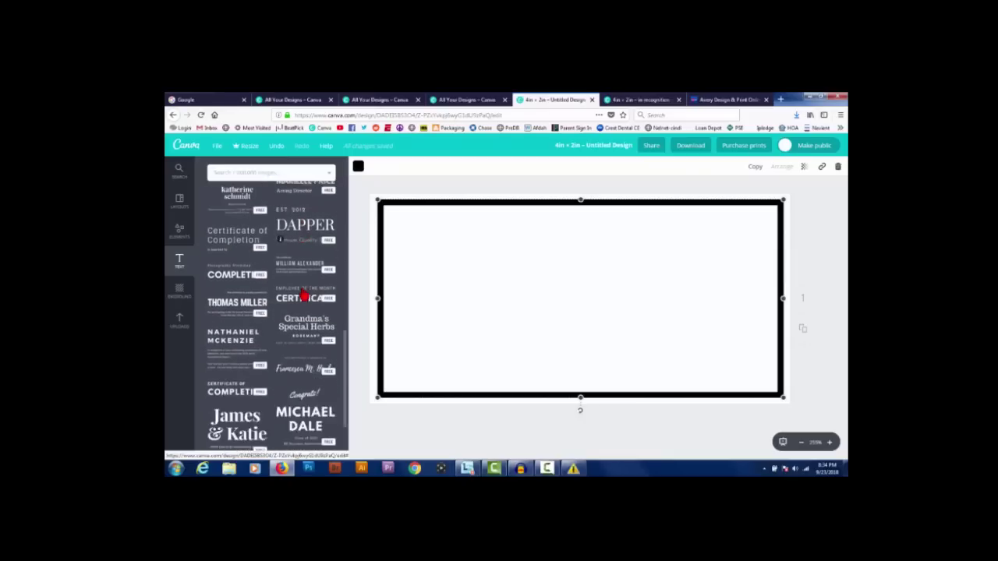
click(263, 275)
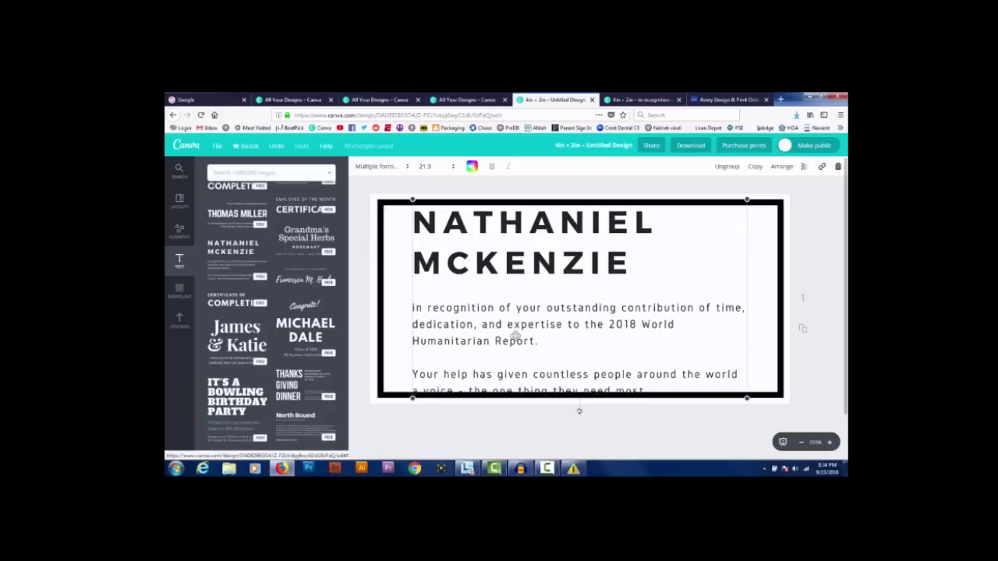
Delete the second paragraph of the body text, beginning "Your help has given countless people"
double_click(516, 340)
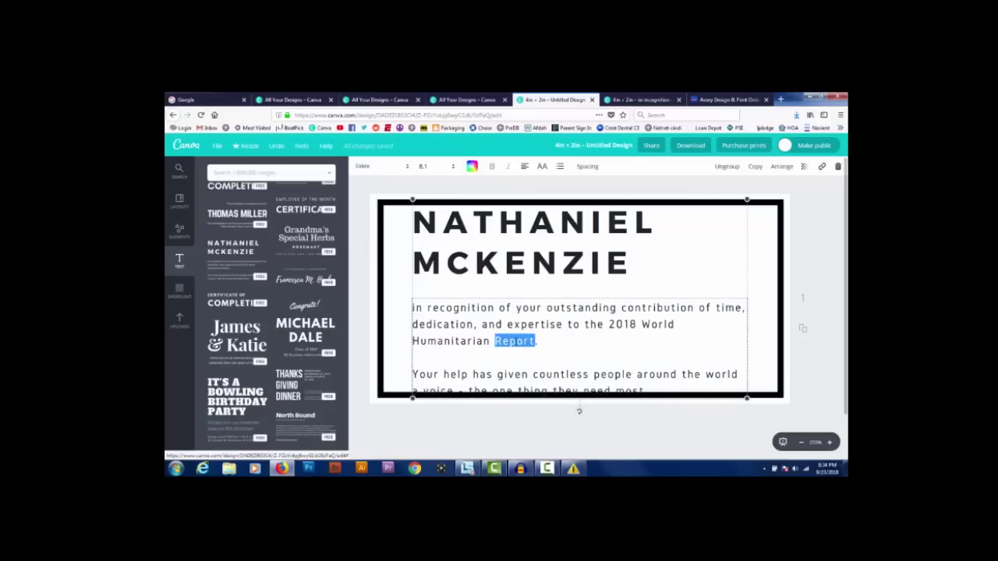
key(Down)
key(shift+Down)
key(shift+Down)
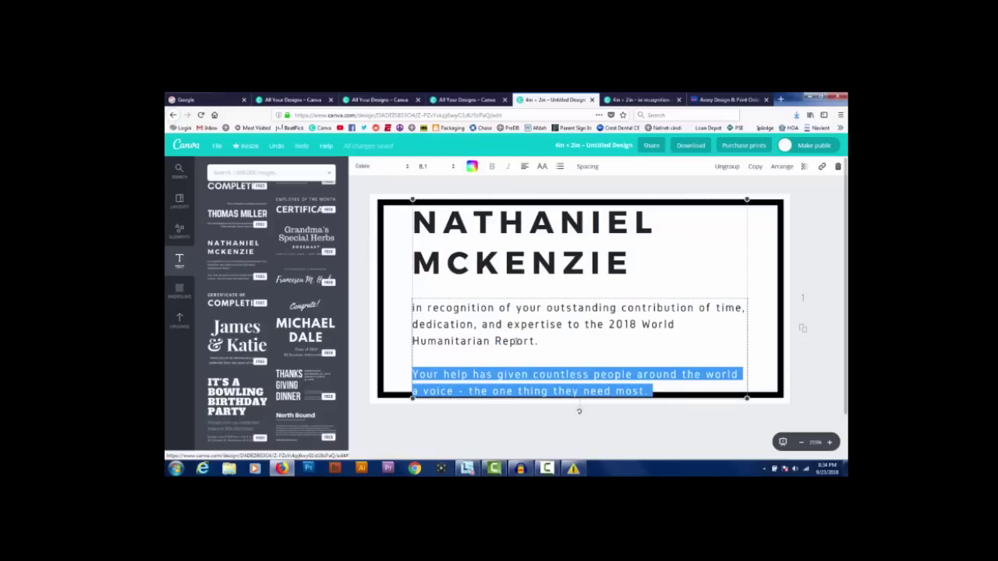
key(BackSpace)
key(BackSpace)
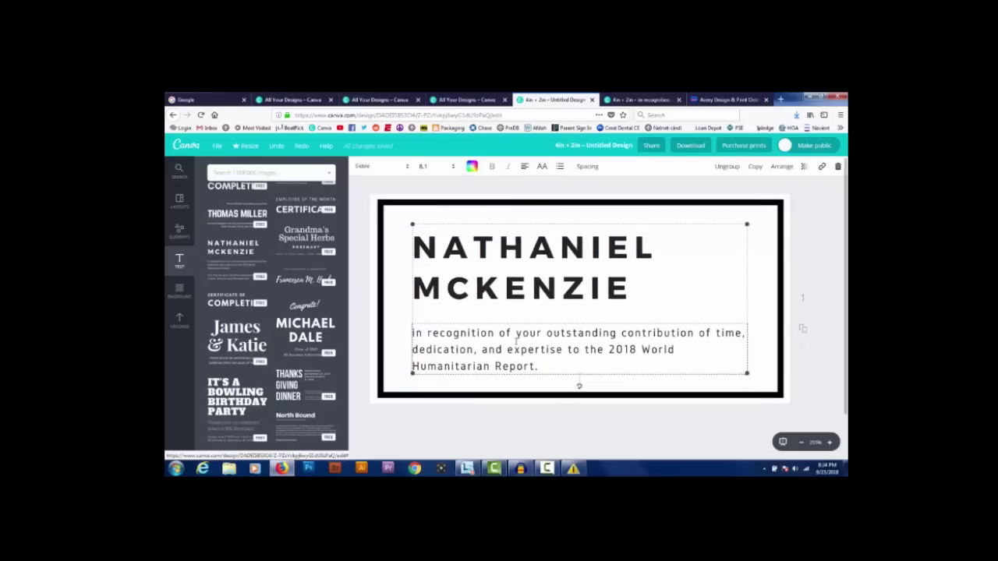
Replace the remaining body paragraph with "9OZ PARASOY CANDLES - GIG HARBOR, WA."
key(shift+Up)
key(shift+Up)
key(shift+Up)
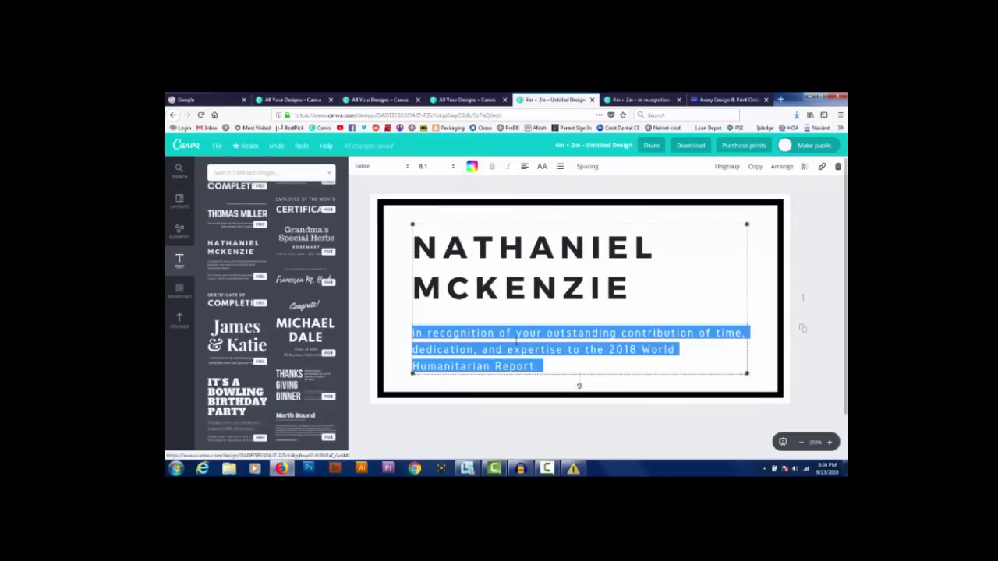
text(9OZ PARASOY)
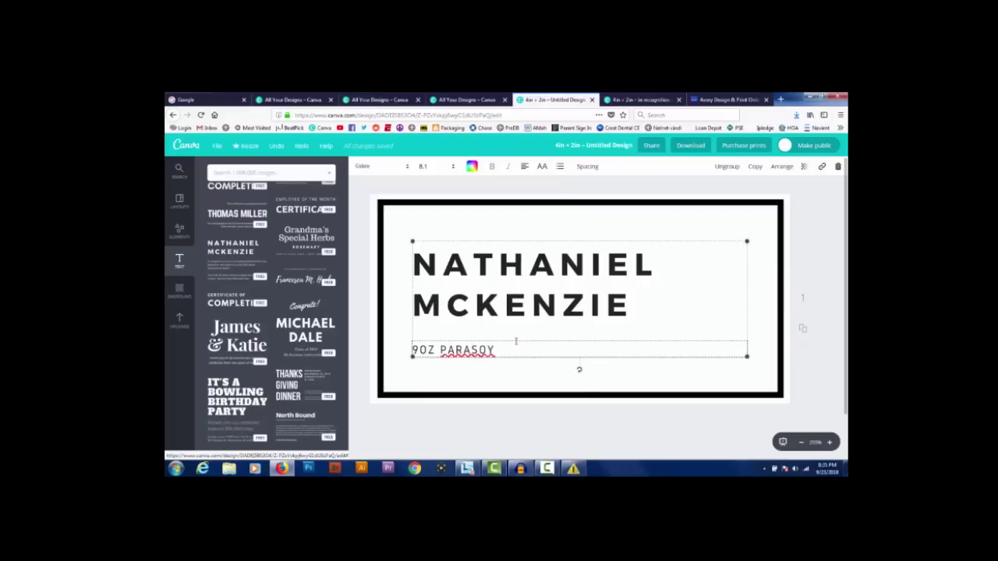
text(CANDLES - GIG HARB)
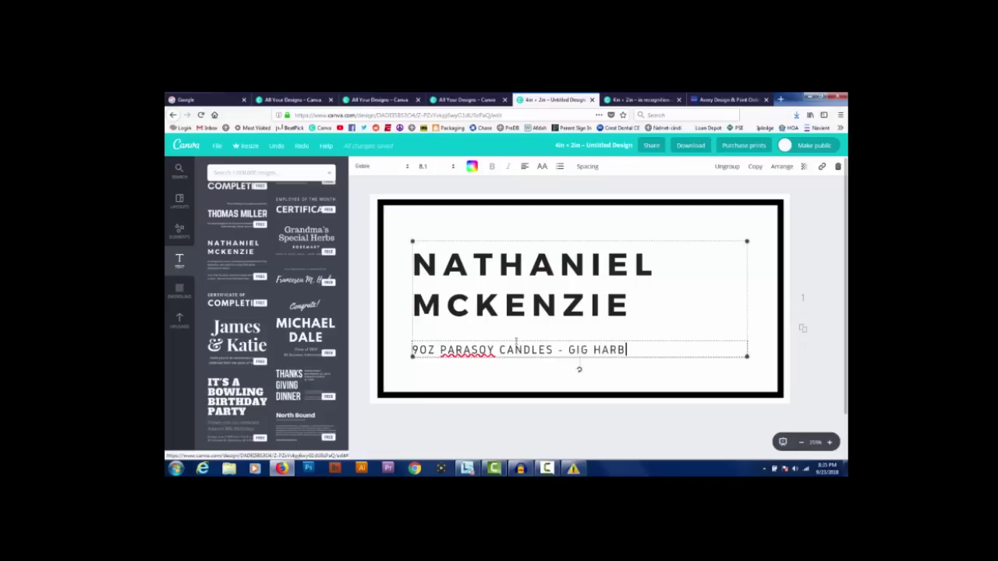
text(, WA.)
Replace the placeholder name in the heading with "APPLE MAPLE BOURBON", placing "BOURBON" on the second line
double_click(619, 306)
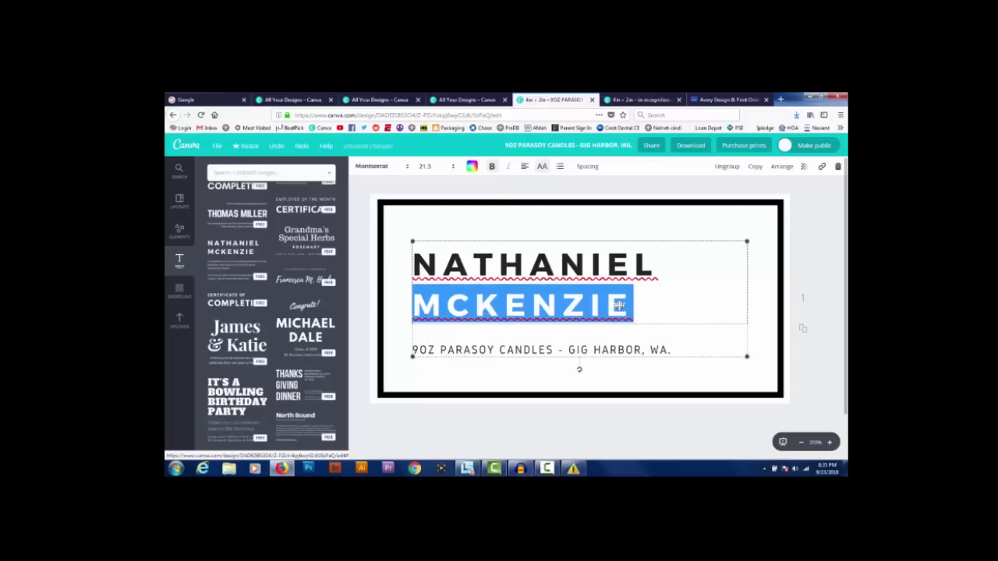
key(BackSpace)
key(BackSpace)
key(BackSpace)
key(BackSpace)
key(BackSpace)
key(BackSpace)
key(BackSpace)
key(BackSpace)
key(BackSpace)
key(BackSpace)
key(BackSpace)
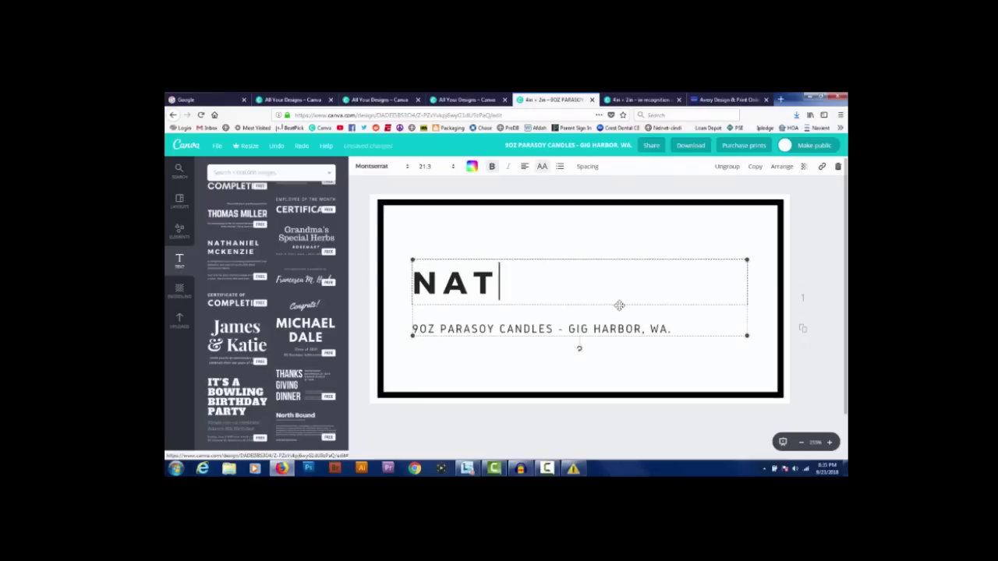
text(APPLE MAPLE)
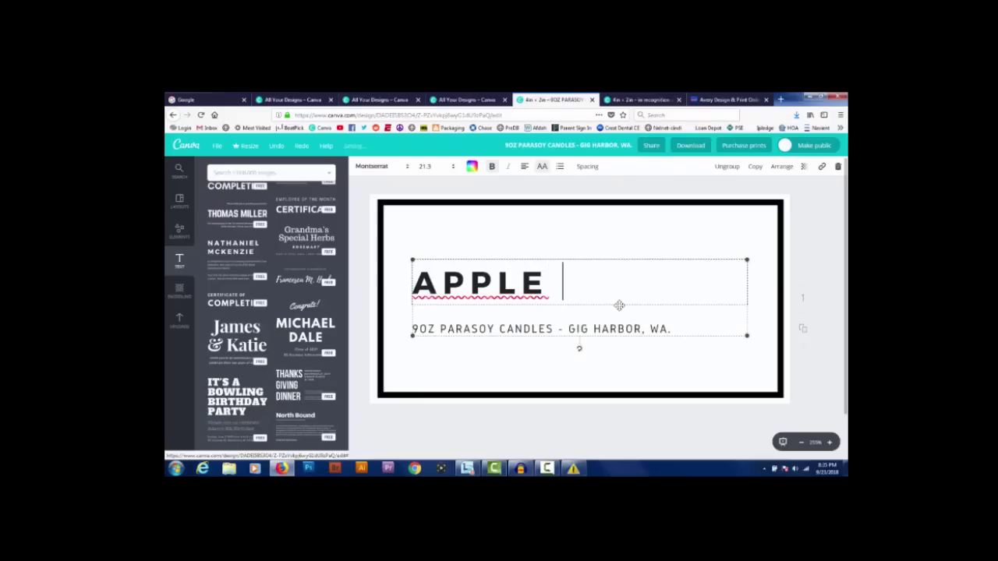
key(Return)
text(BOURBOB)
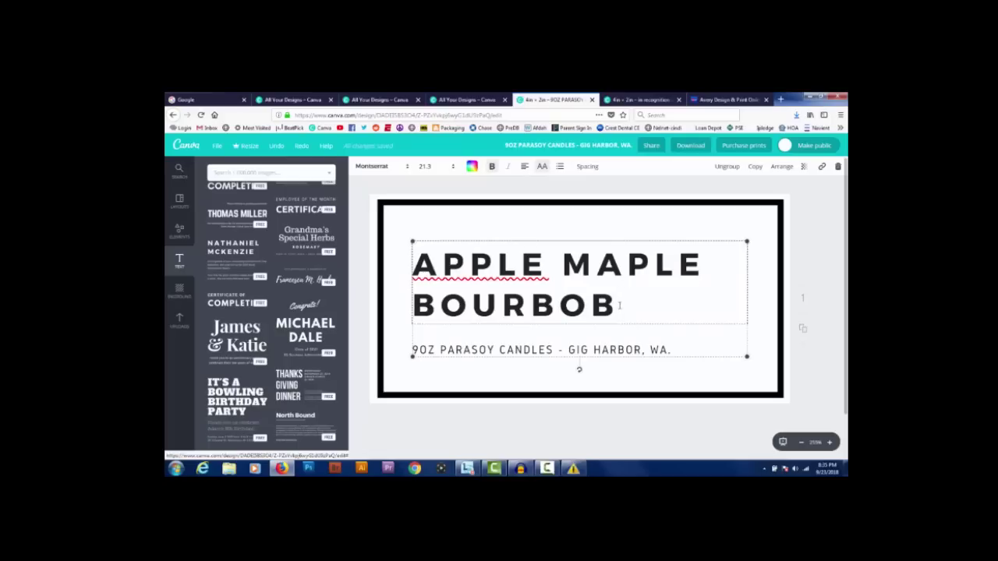
key(BackSpace)
text(M)
key(BackSpace)
text(N)
Try moving the black frame down the page and undo the move
click(574, 240)
drag(574, 250, 576, 254)
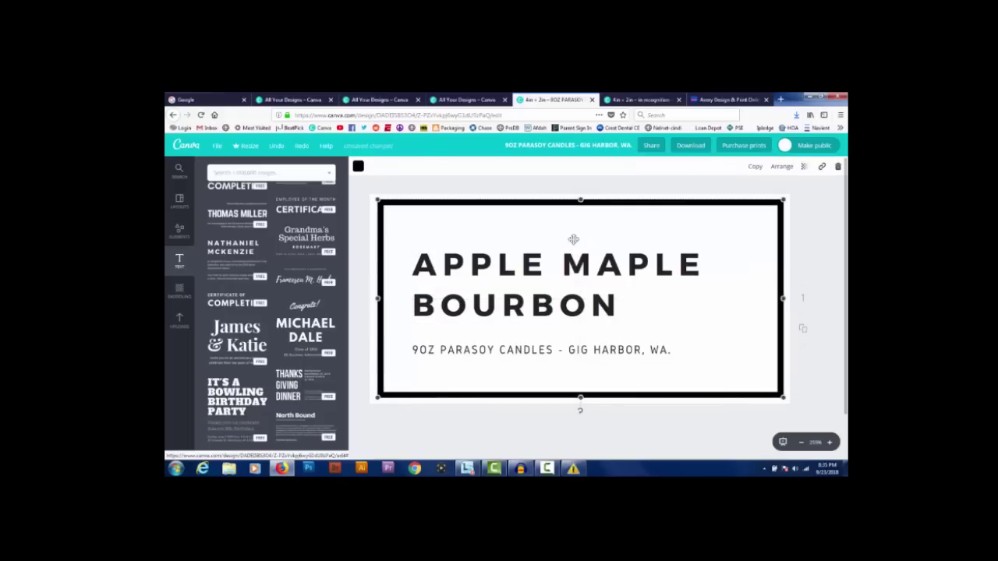
drag(607, 203, 614, 232)
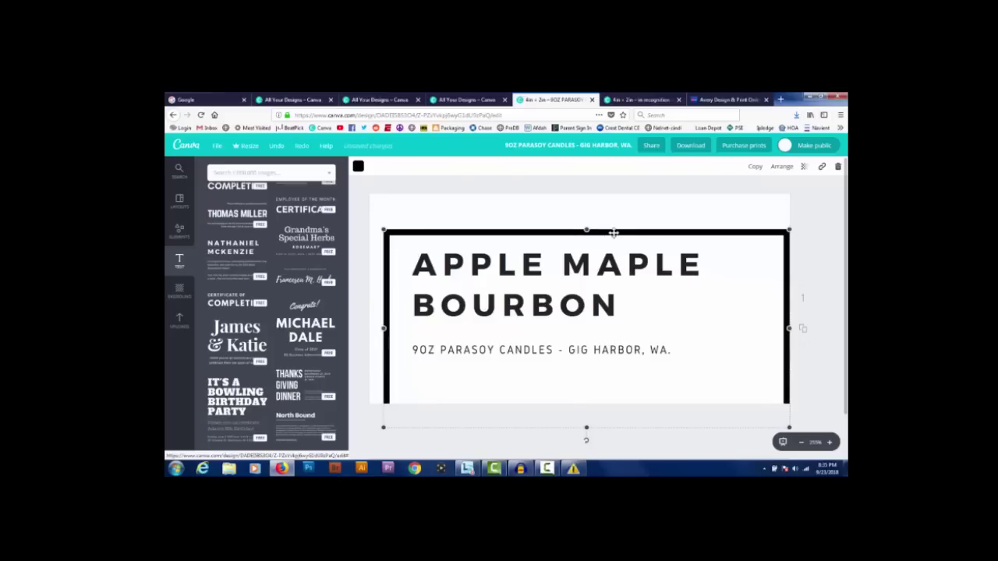
key(ctrl+z)
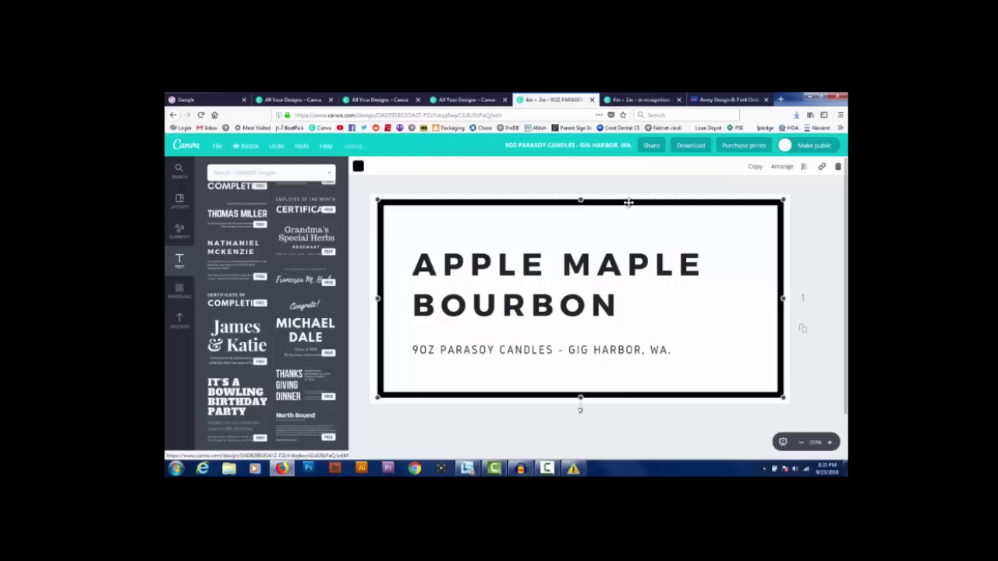
mouse_move(629, 201)
mouse_down()
mouse_move(647, 205)
mouse_move(628, 205)
mouse_up()
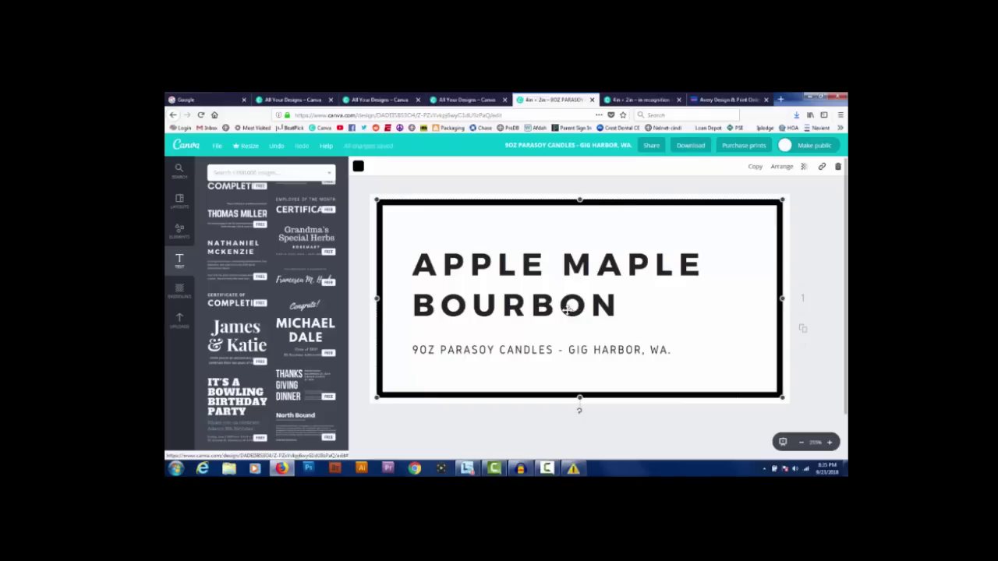
Move the "APPLE MAPLE BOURBON" text group down and slightly left, close to the frame's bottom edge
drag(568, 311, 552, 337)
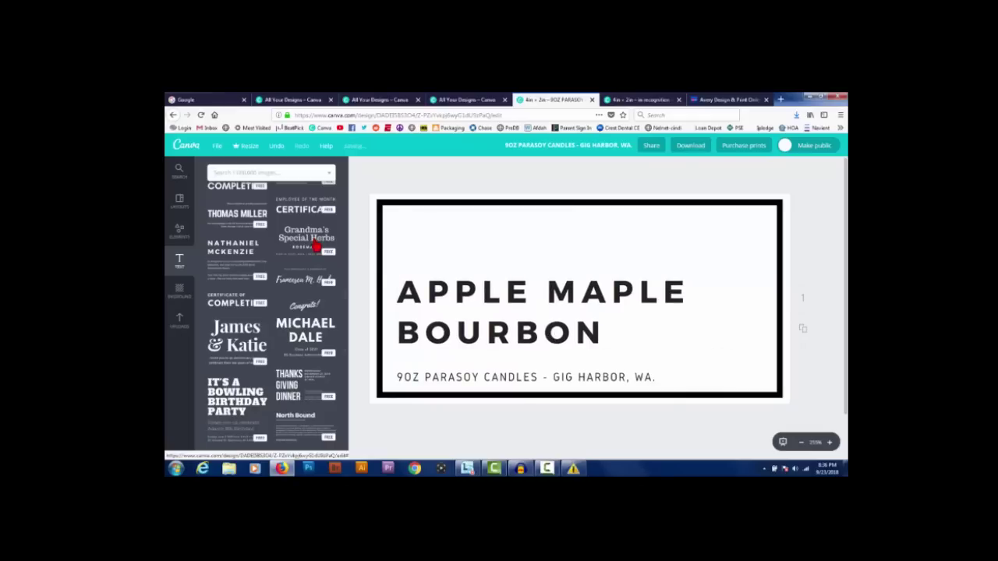
click(460, 225)
Add a heading to the label reading "STANDLEY HANDCRAFTED", with each word starting on its own line
scroll(286, 239, up, 10)
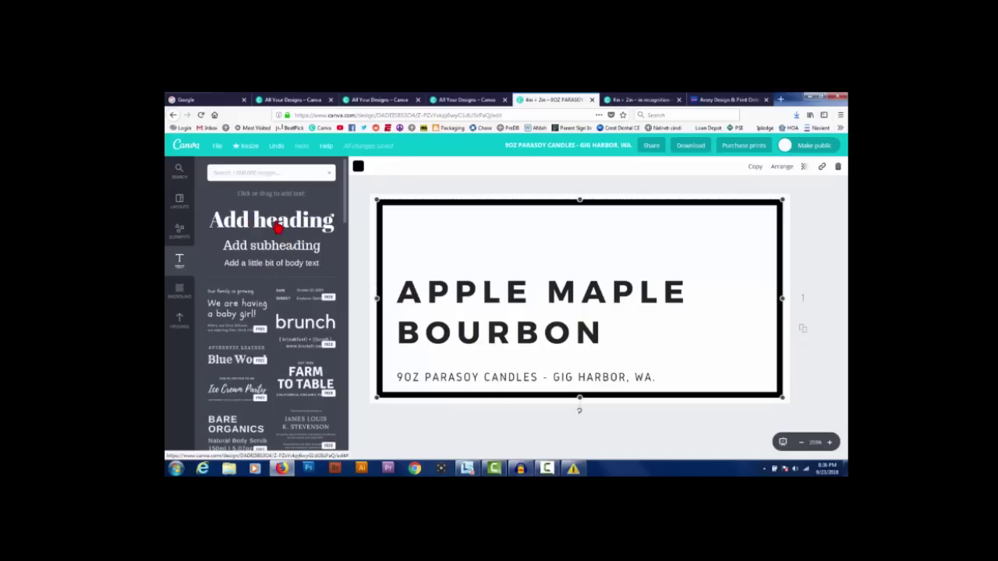
drag(277, 226, 605, 356)
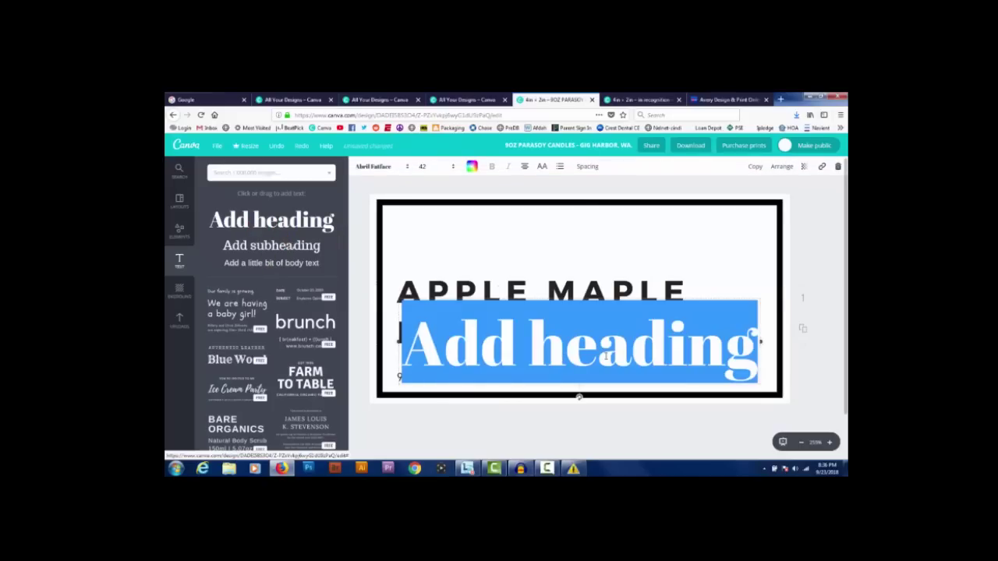
text(STANDLEY)
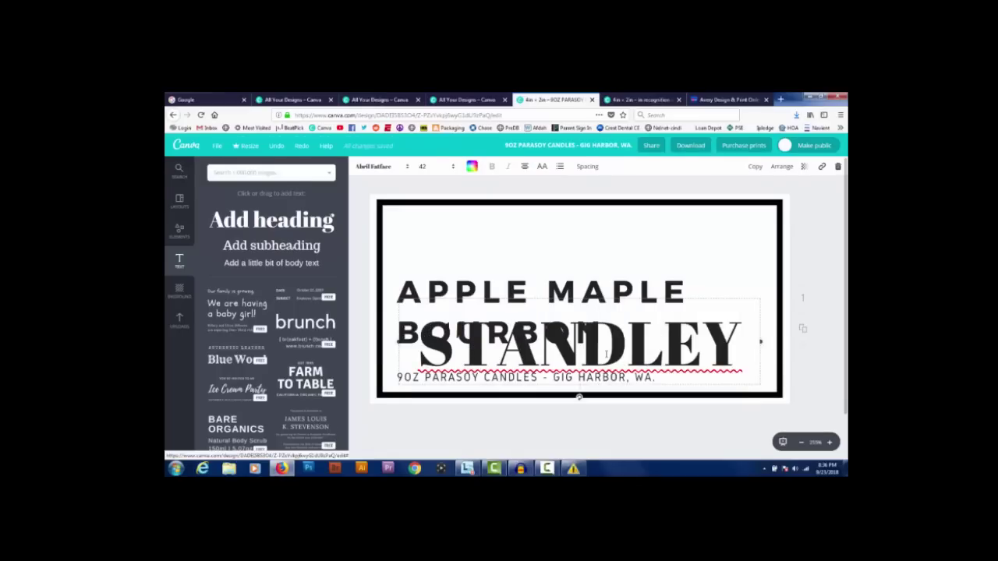
key(Return)
text(HANDCRAFTED)
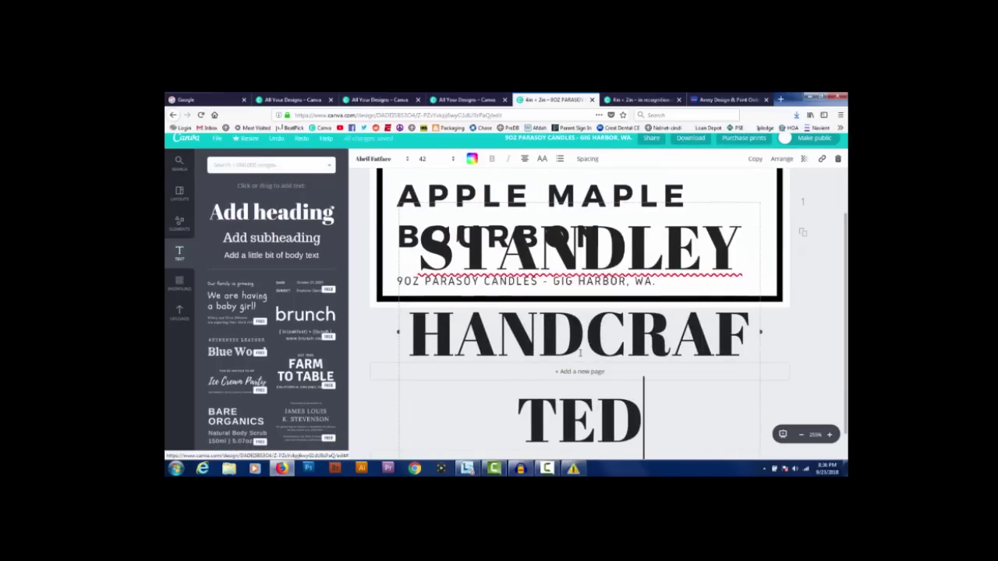
Reduce the font size of the "STANDLEY HANDCRAFTED" heading to 18 so it fits on one line
key(ctrl+a)
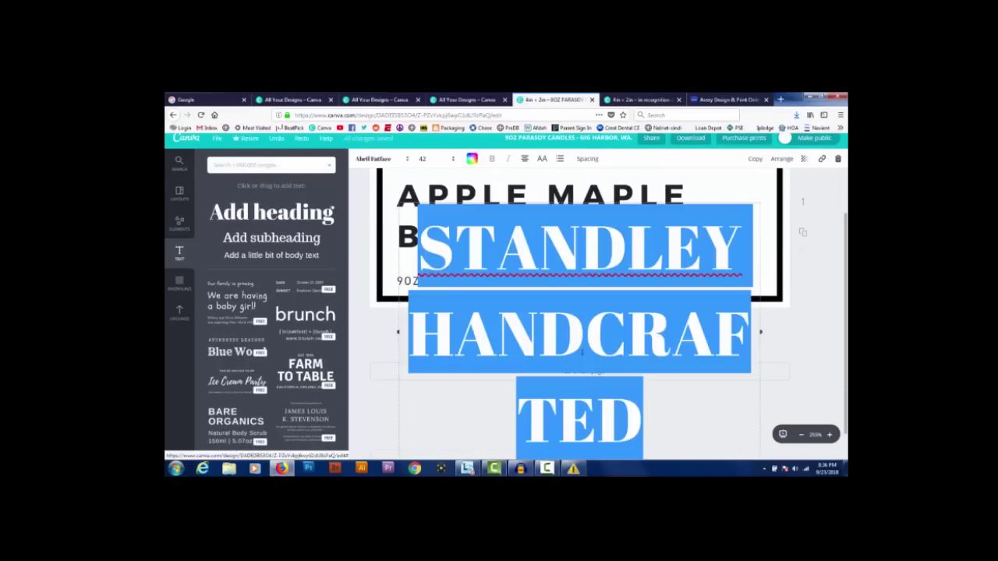
click(425, 158)
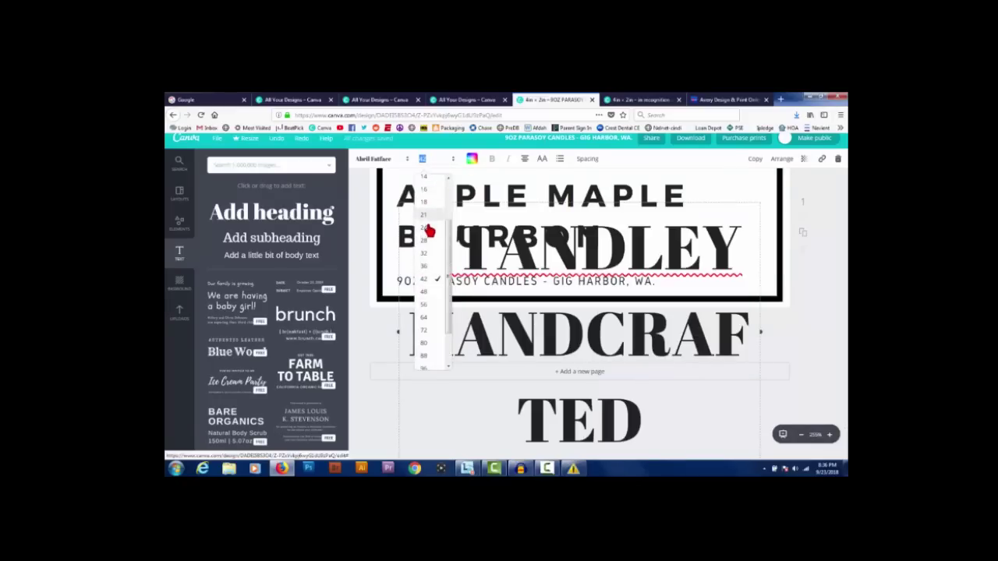
click(425, 216)
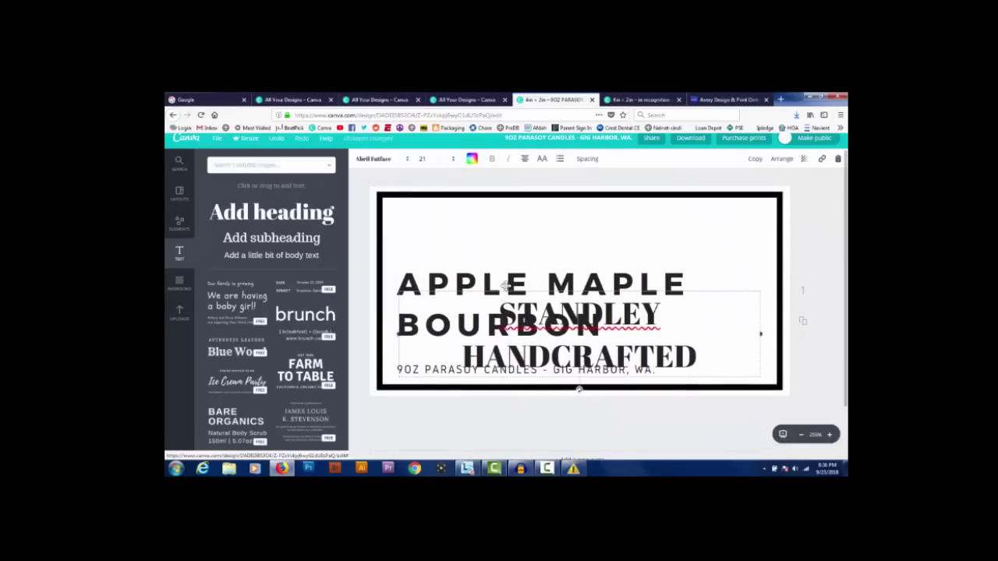
click(423, 159)
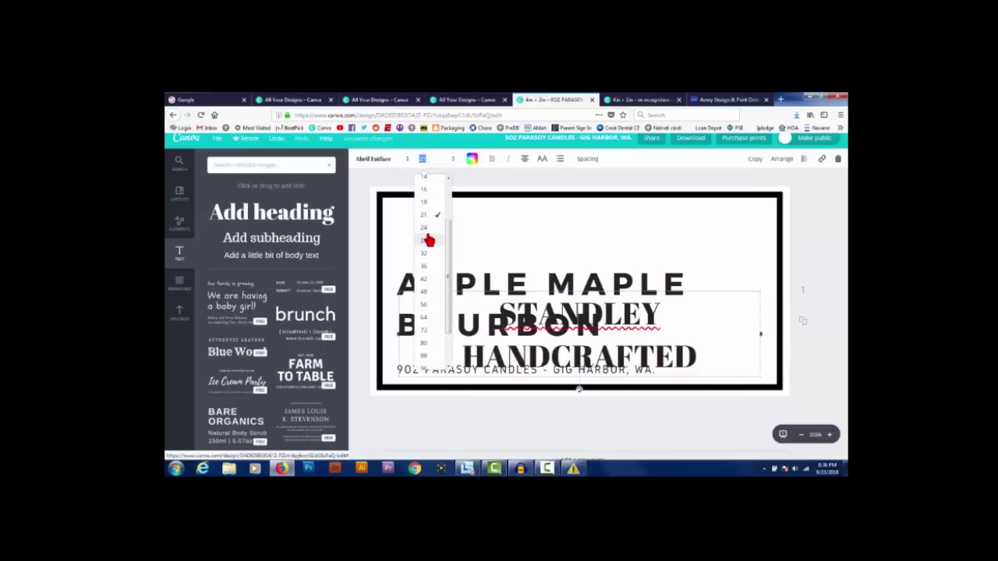
text(24)
click(426, 229)
click(424, 159)
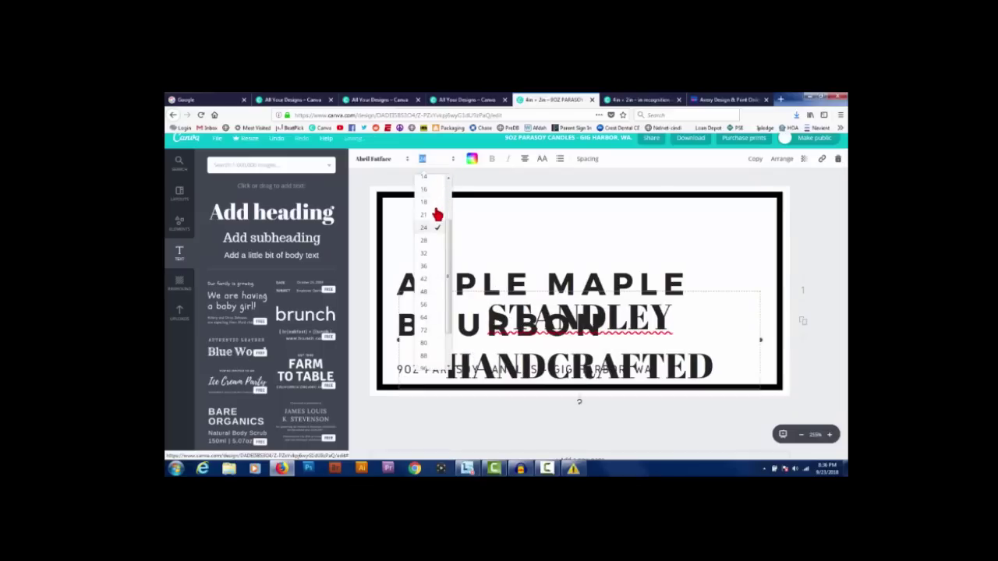
click(428, 238)
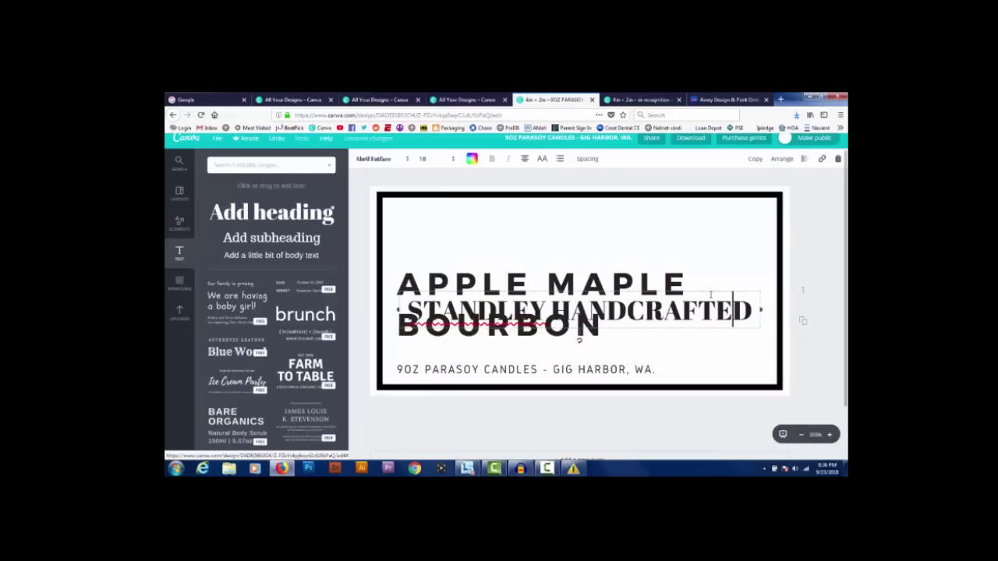
Move the "STANDLEY HANDCRAFTED" heading up inside the frame's top edge and change its font to Montserrat
drag(715, 289, 711, 207)
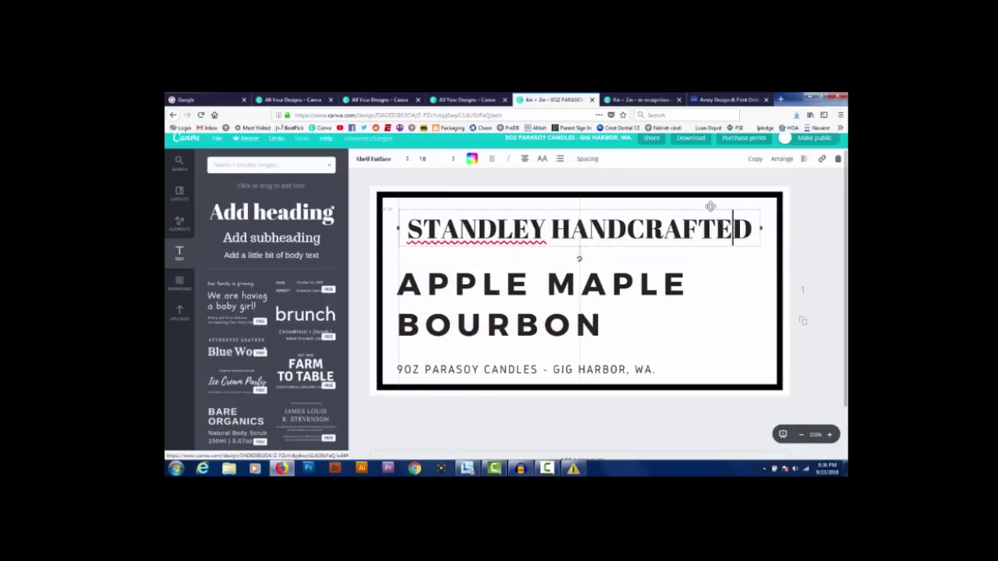
drag(687, 248, 675, 243)
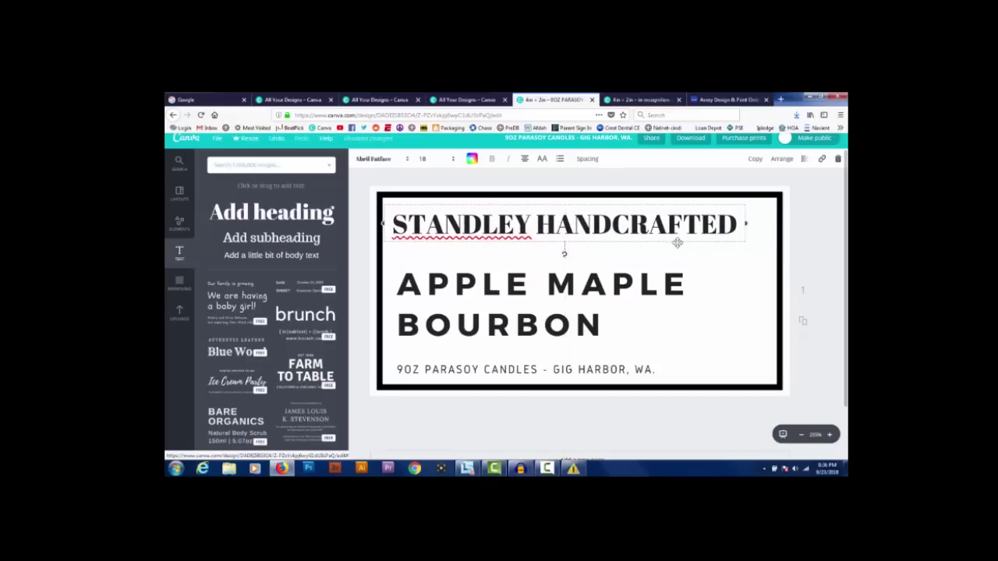
key(ctrl+a)
click(390, 162)
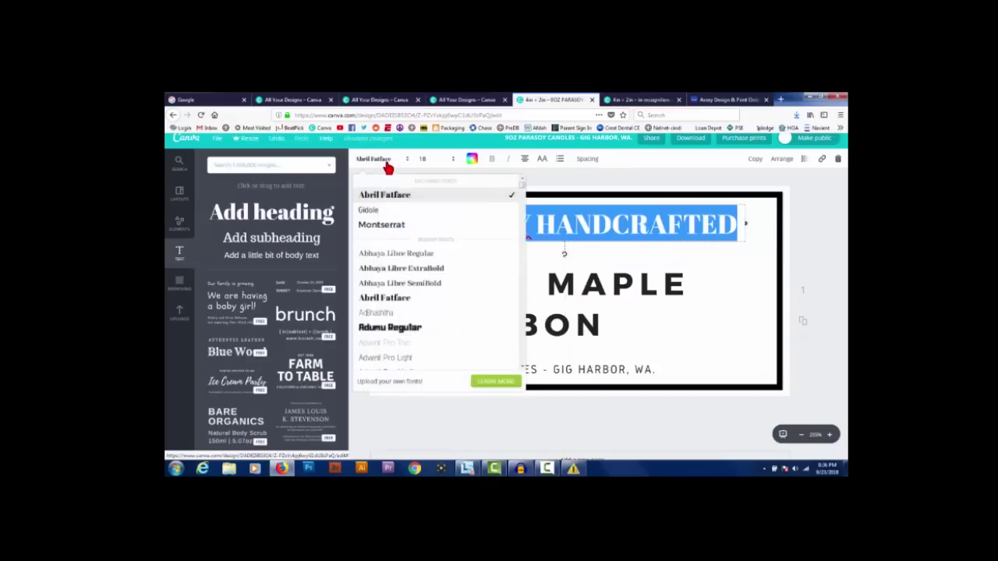
click(405, 227)
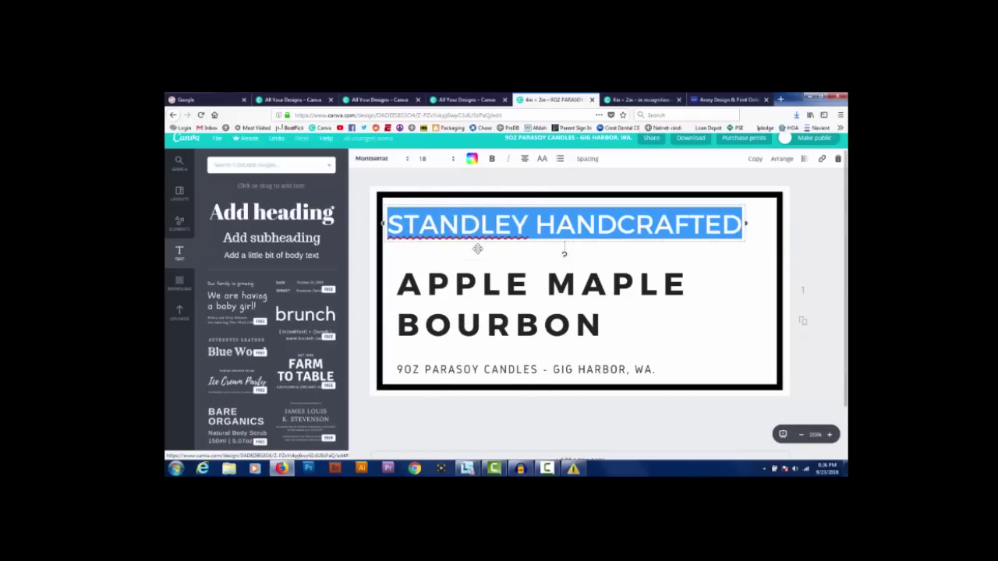
click(366, 184)
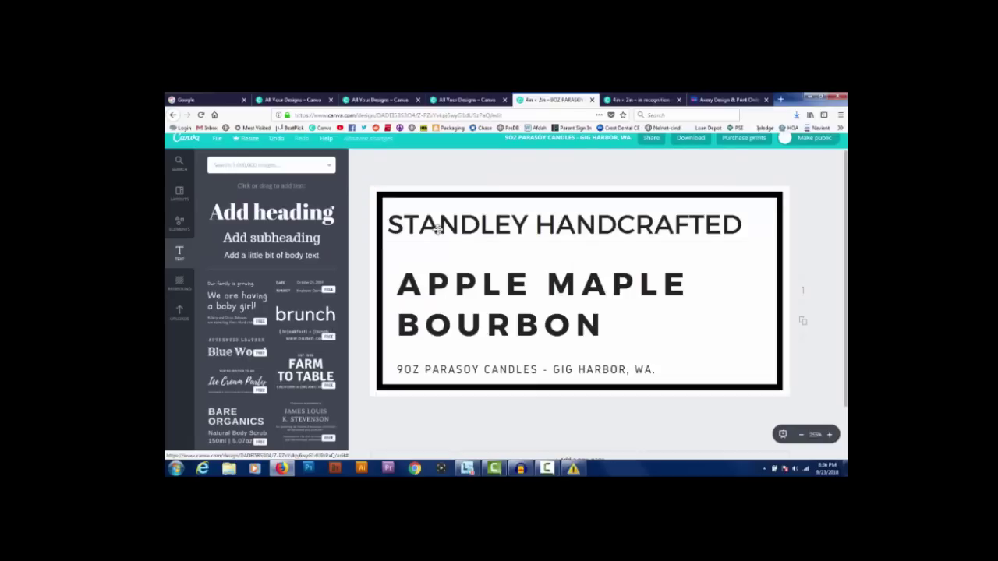
Set the brand heading's font size to 14 and move it up and left to line up with the scent name's left edge
double_click(514, 224)
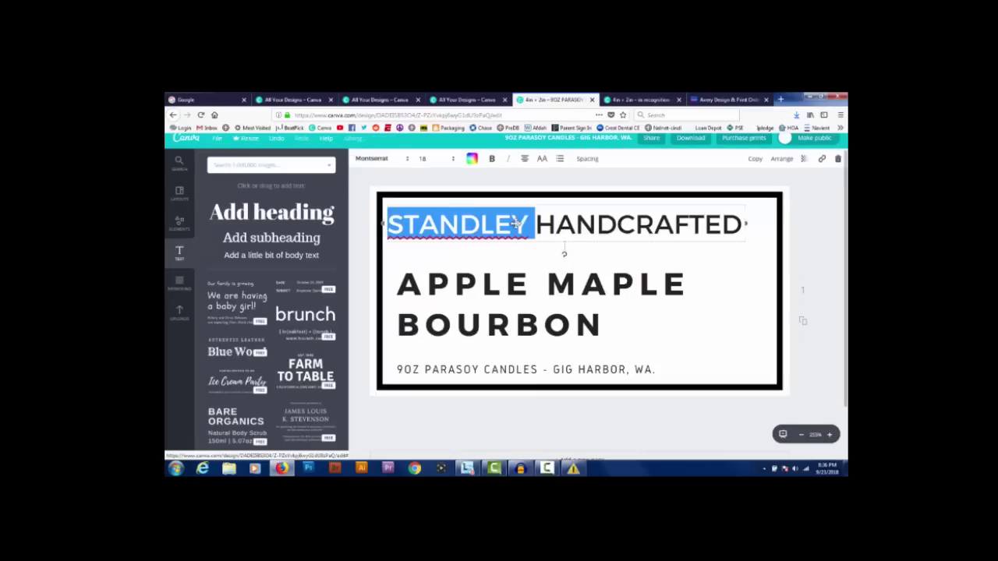
click(515, 224)
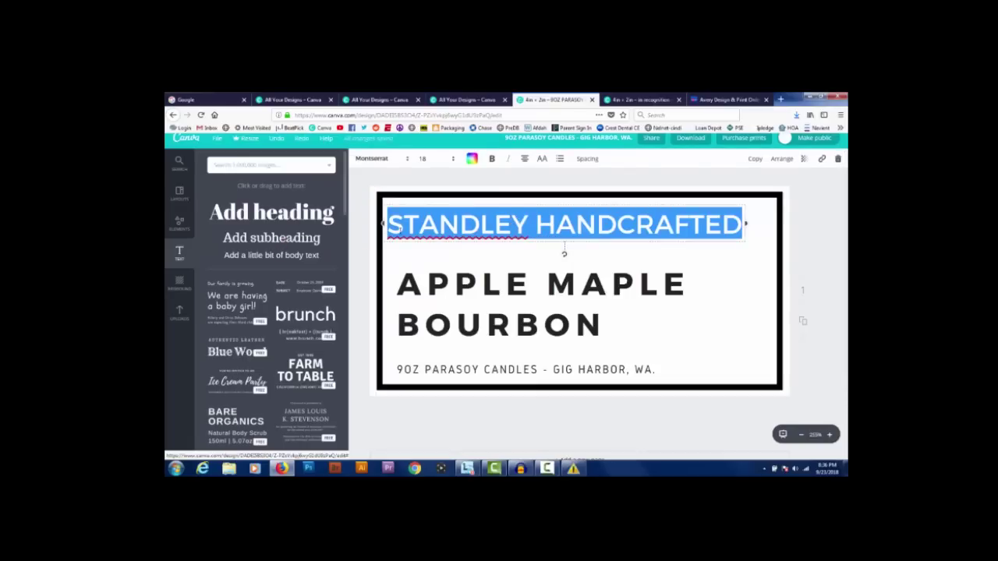
click(449, 160)
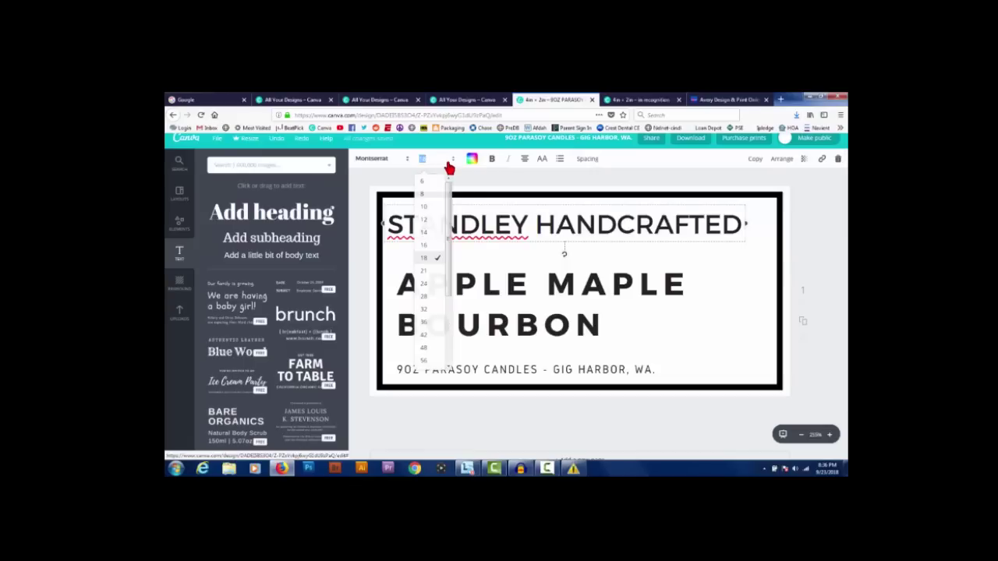
click(429, 234)
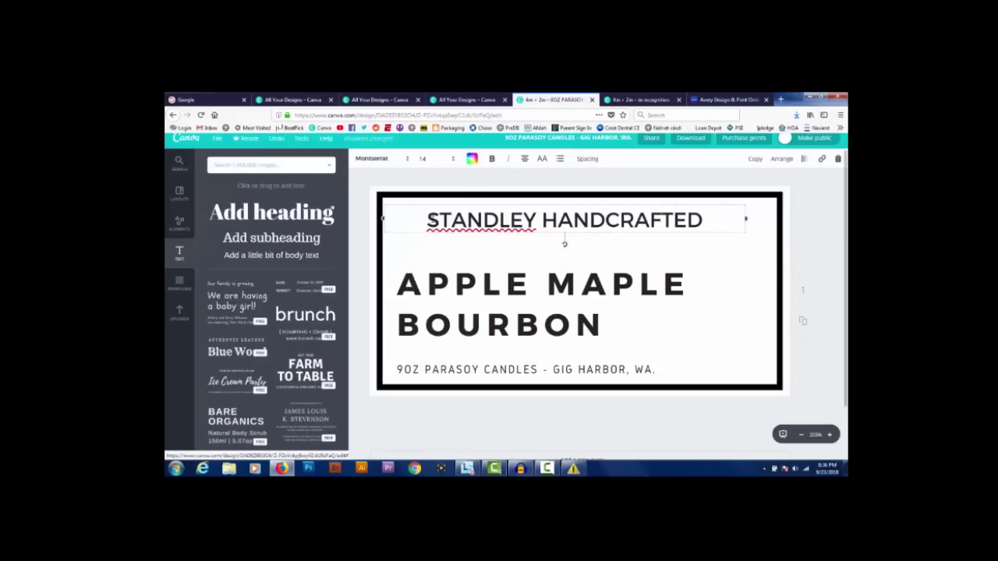
click(456, 202)
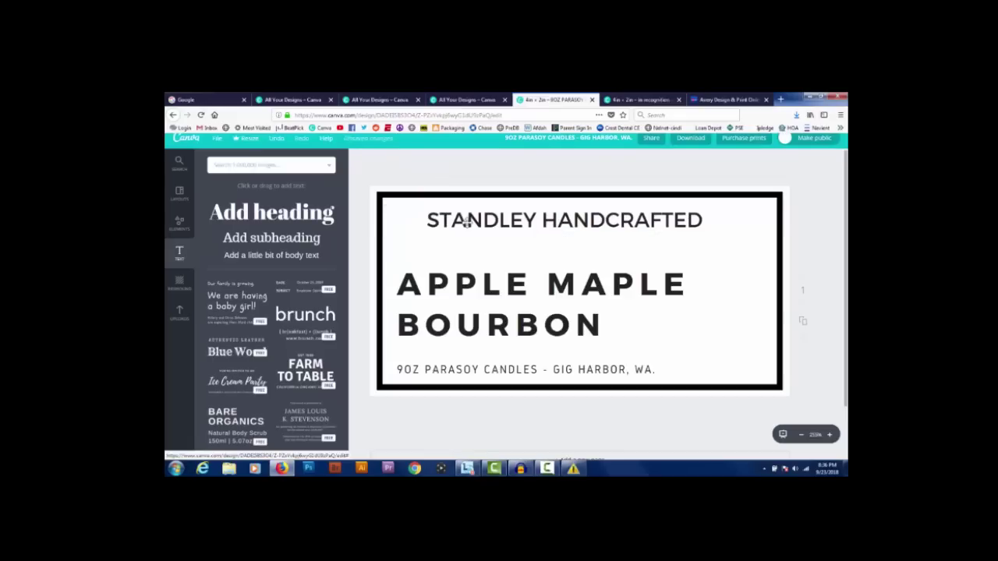
mouse_move(451, 223)
mouse_down()
mouse_move(430, 228)
mouse_move(438, 219)
mouse_up()
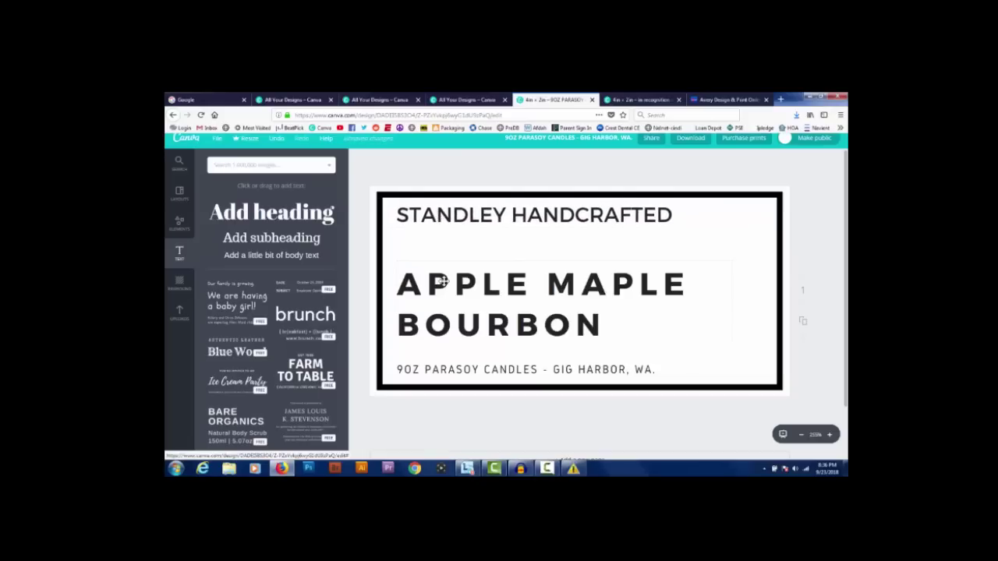
Move the scent name group up below the brand heading, and place the "9OZ PARASOY CANDLES" line lower, near the frame's bottom edge
mouse_move(442, 280)
mouse_down()
mouse_move(442, 254)
mouse_move(442, 266)
mouse_up()
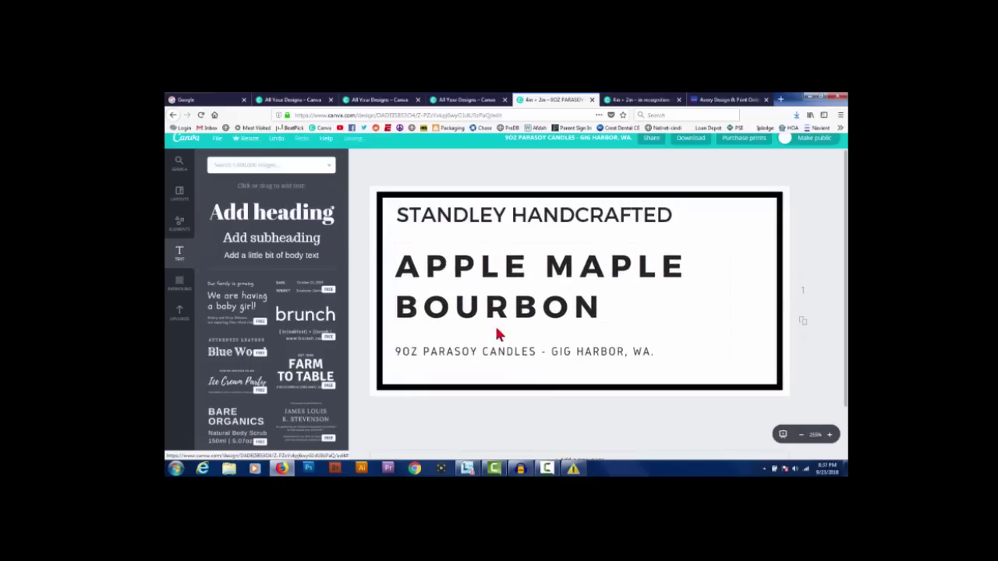
click(408, 353)
click(398, 356)
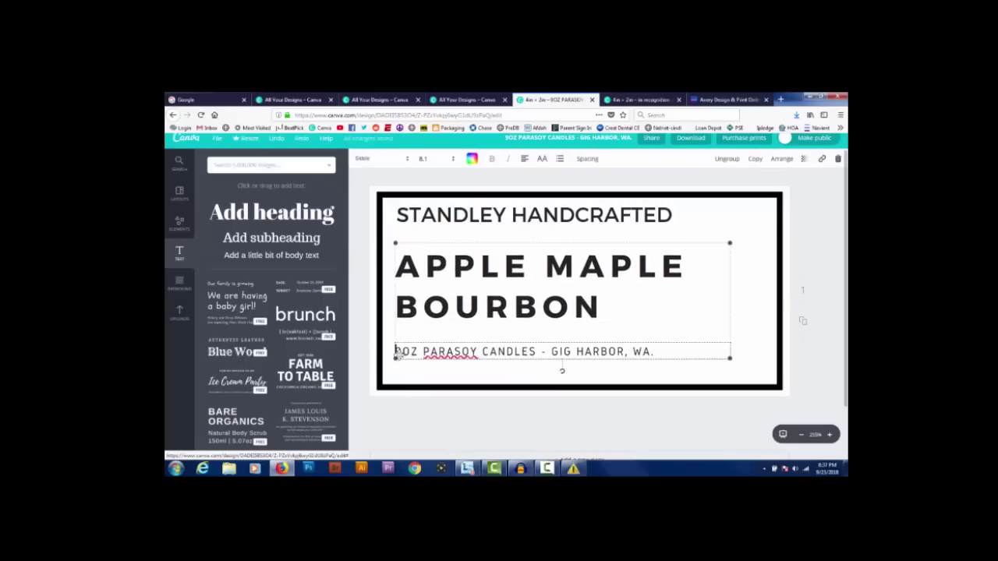
drag(477, 304, 476, 312)
click(428, 173)
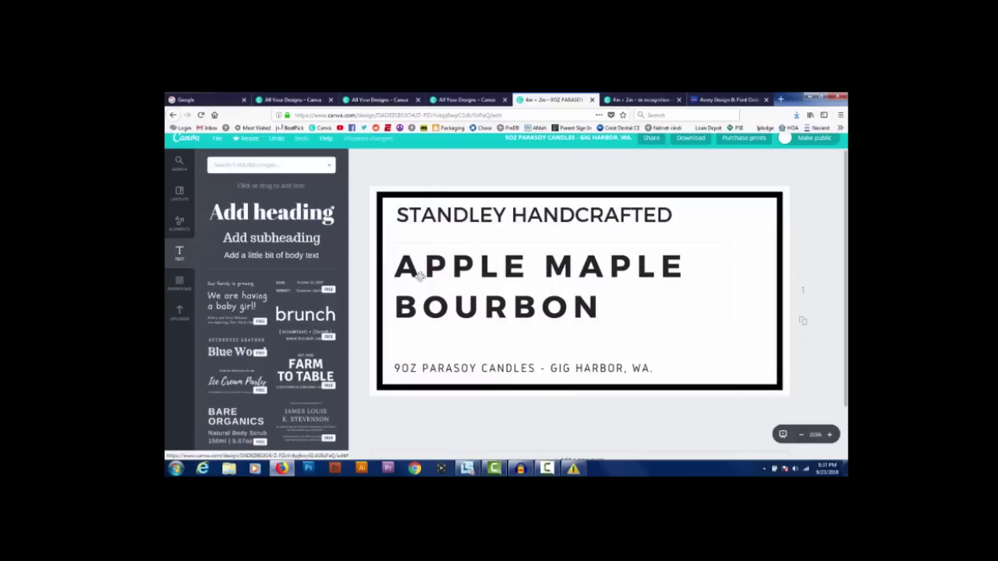
Add a solid square shape and reshape it into a thin black divider spanning the label between the brand heading and scent name
click(179, 225)
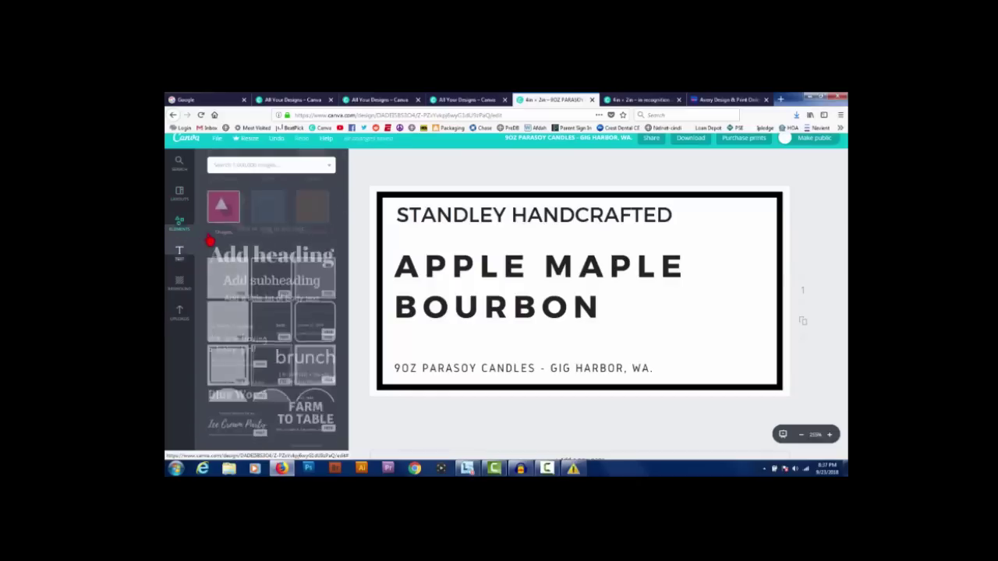
click(230, 335)
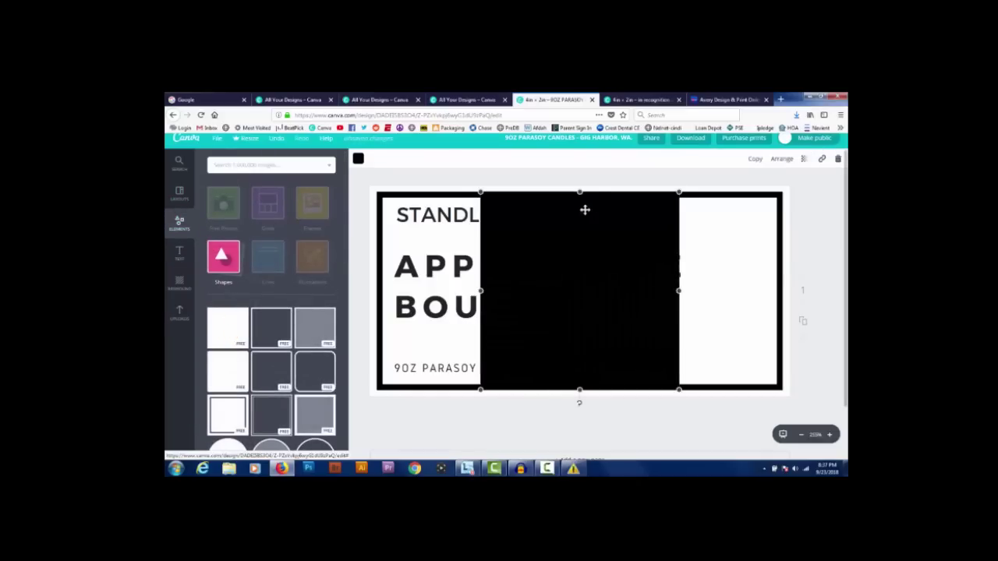
drag(580, 195, 582, 240)
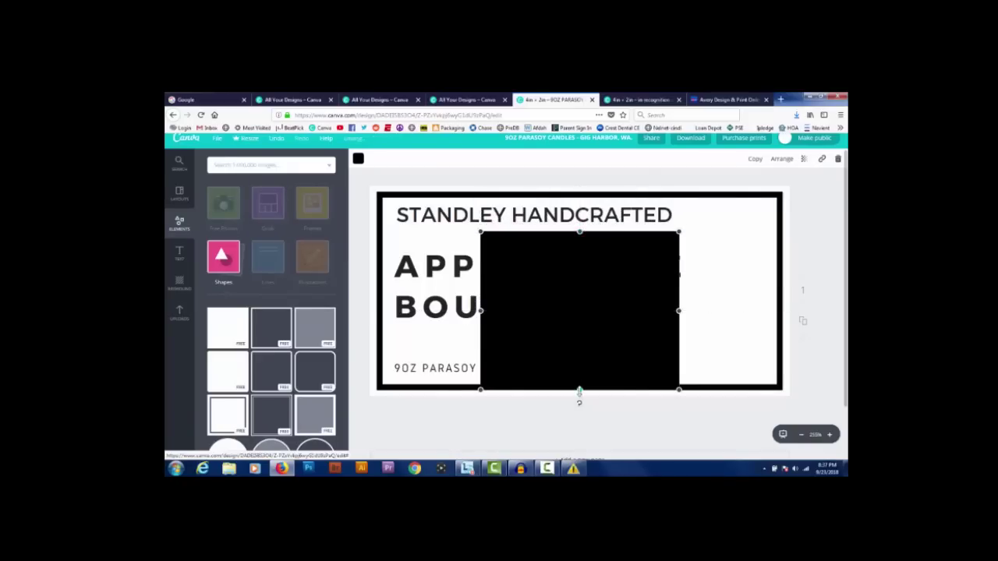
drag(580, 390, 580, 272)
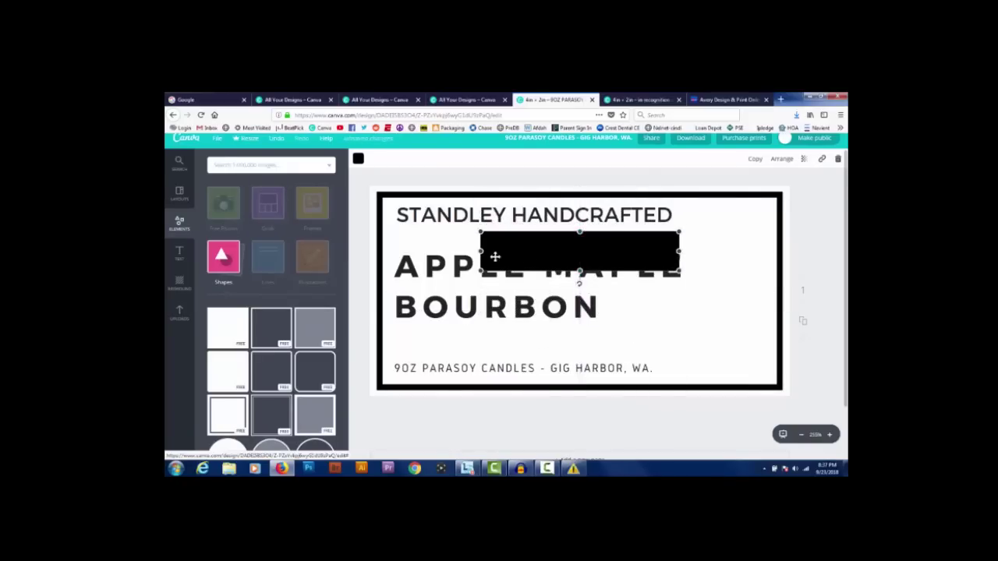
drag(481, 255, 394, 253)
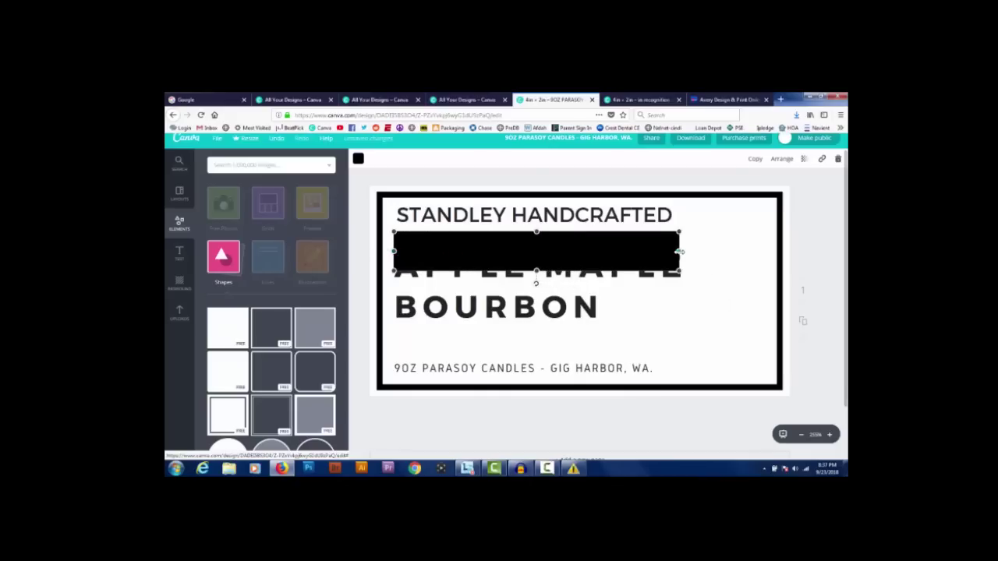
drag(680, 252, 765, 251)
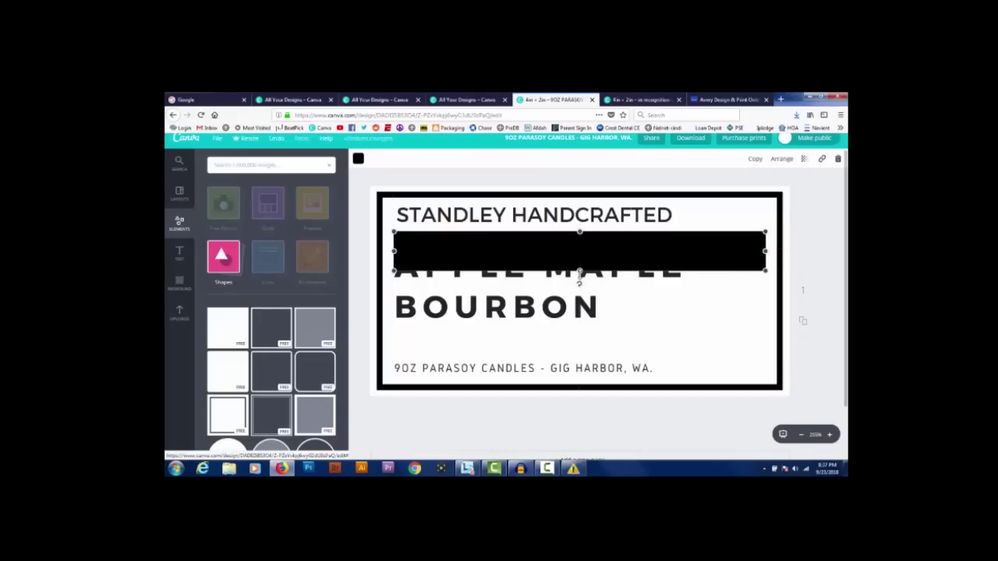
drag(580, 270, 580, 235)
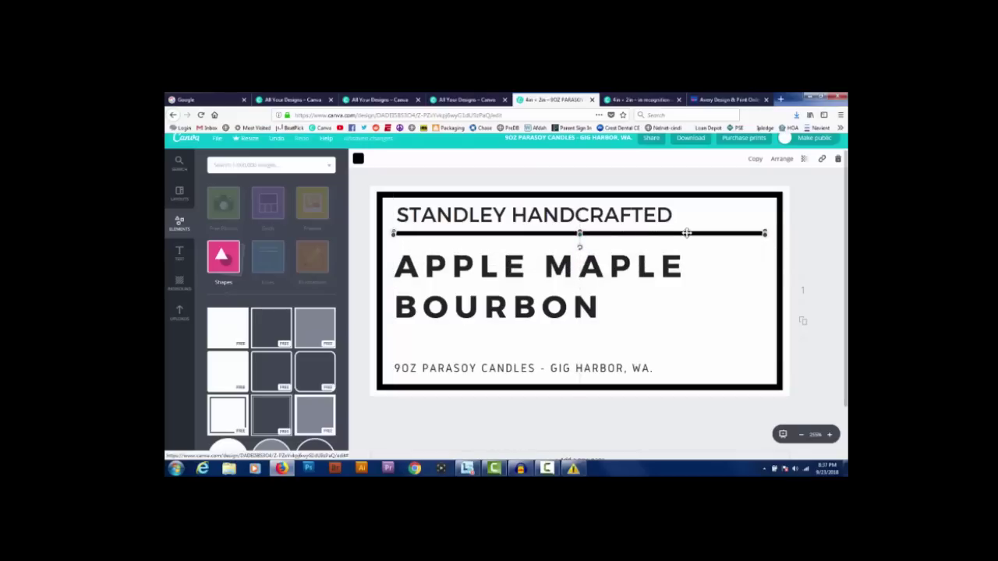
drag(686, 234, 687, 237)
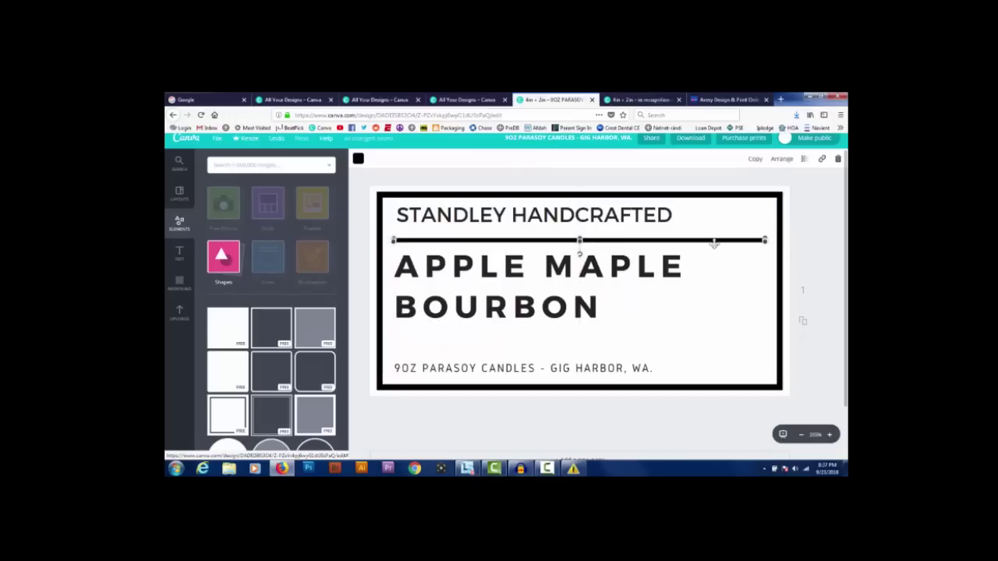
Duplicate the black divider line and place the copy between "BOURBON" and the product line, aligned with the first divider
click(755, 160)
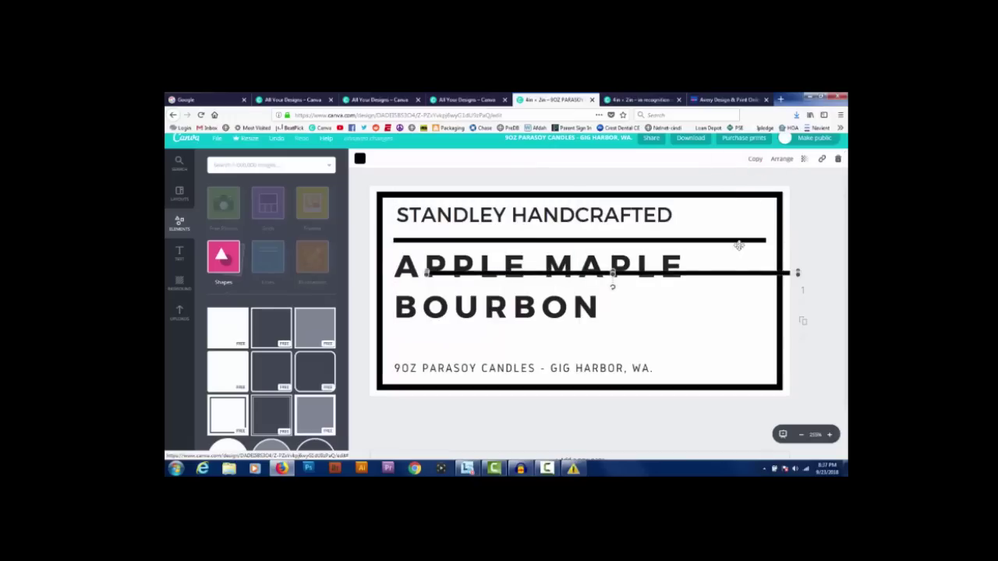
drag(735, 274, 703, 336)
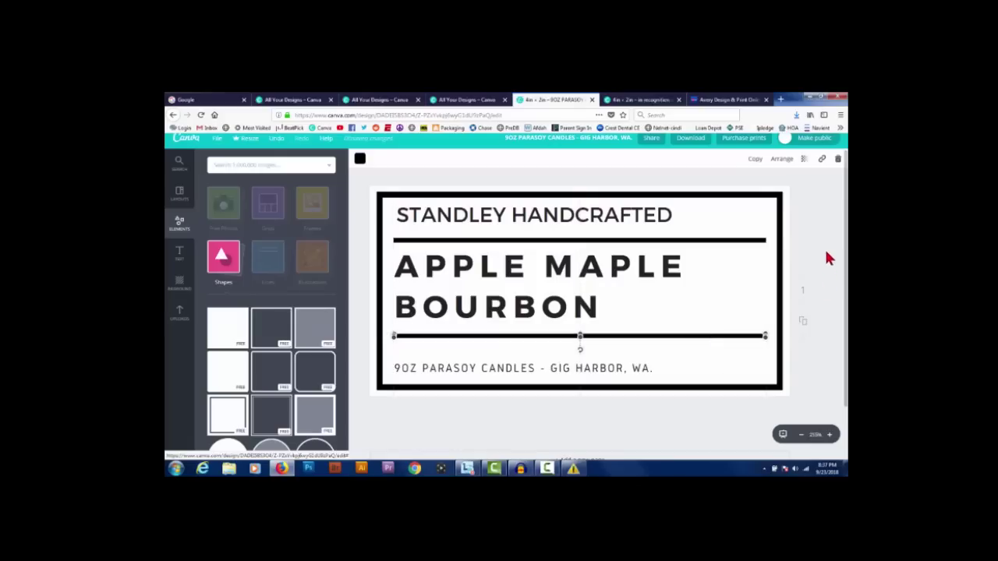
click(819, 255)
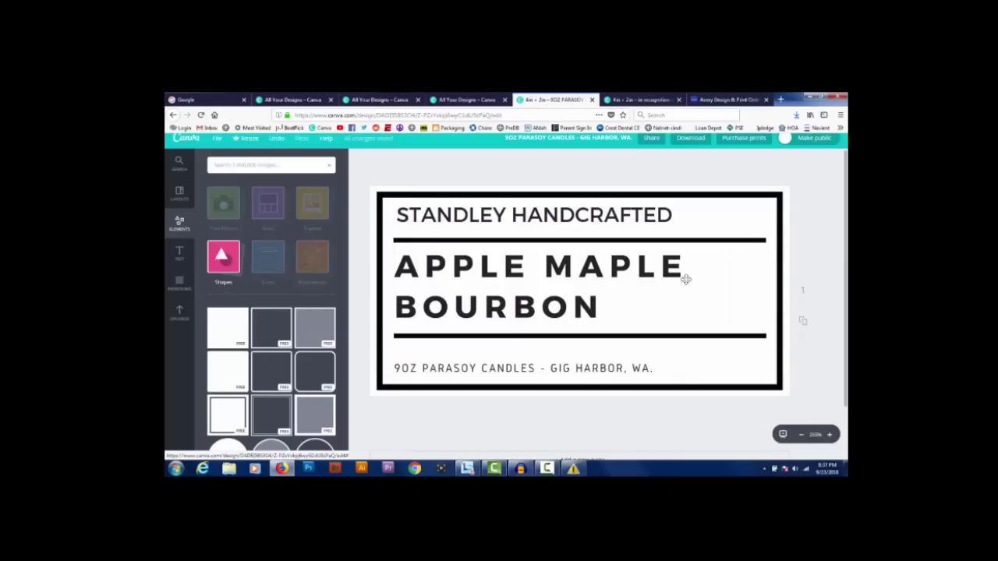
Download the finished label as a PNG and save it under the file name Standley Handcrafted.png
click(691, 144)
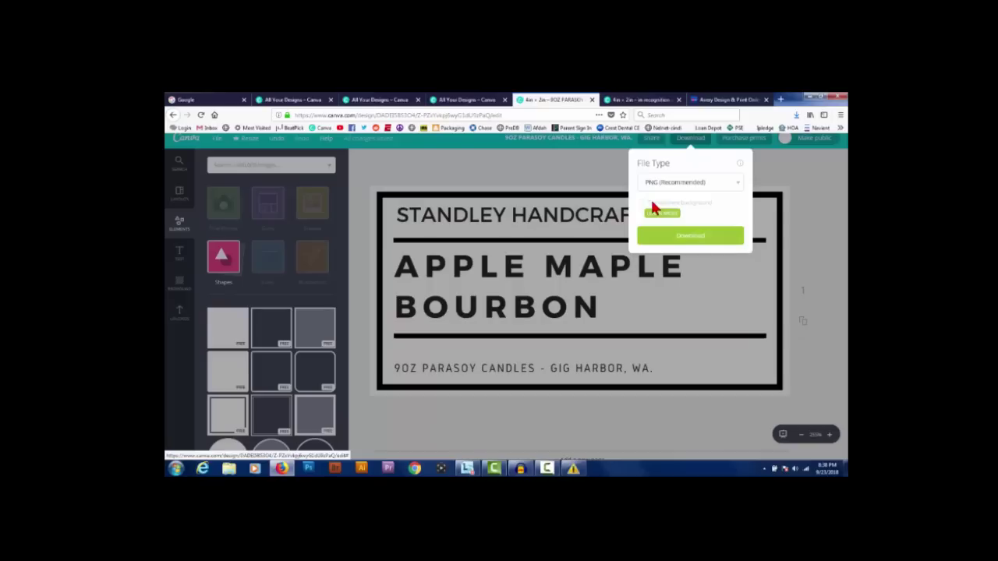
click(668, 236)
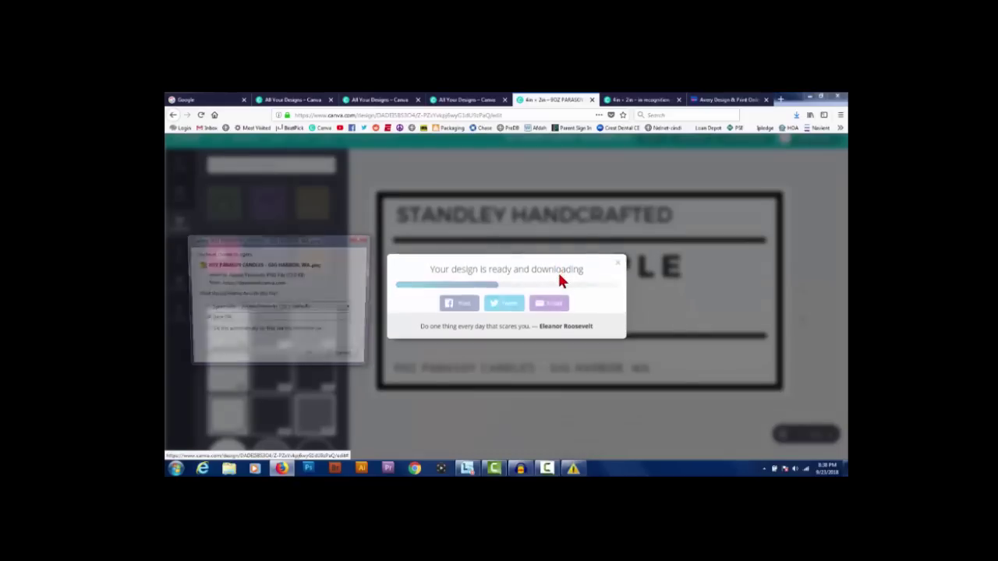
click(311, 358)
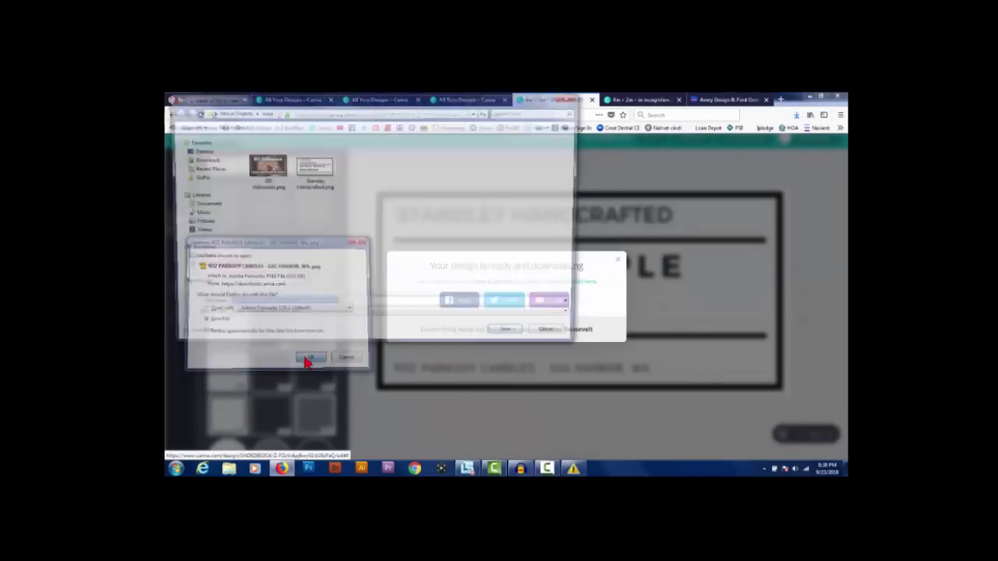
click(316, 173)
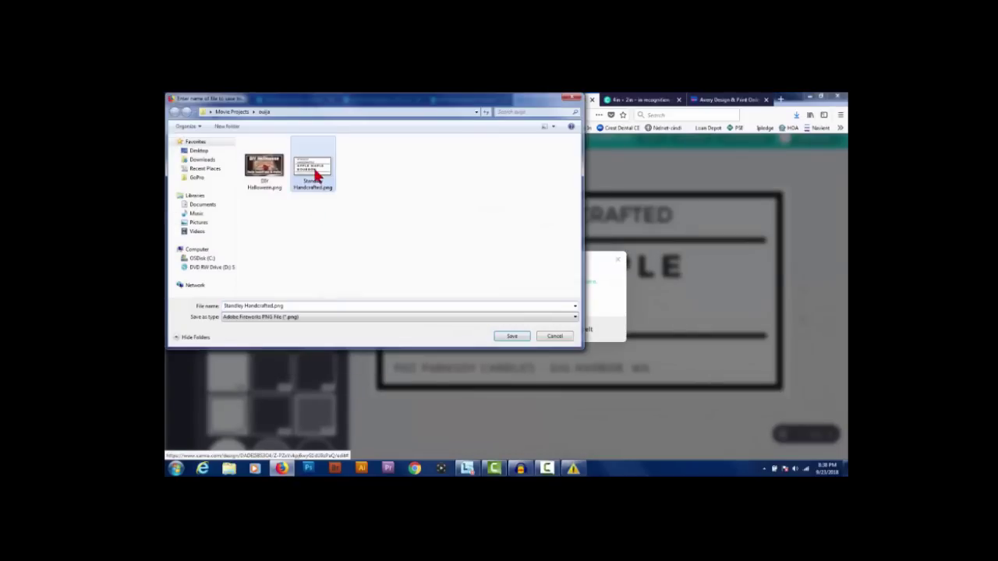
click(511, 337)
click(526, 284)
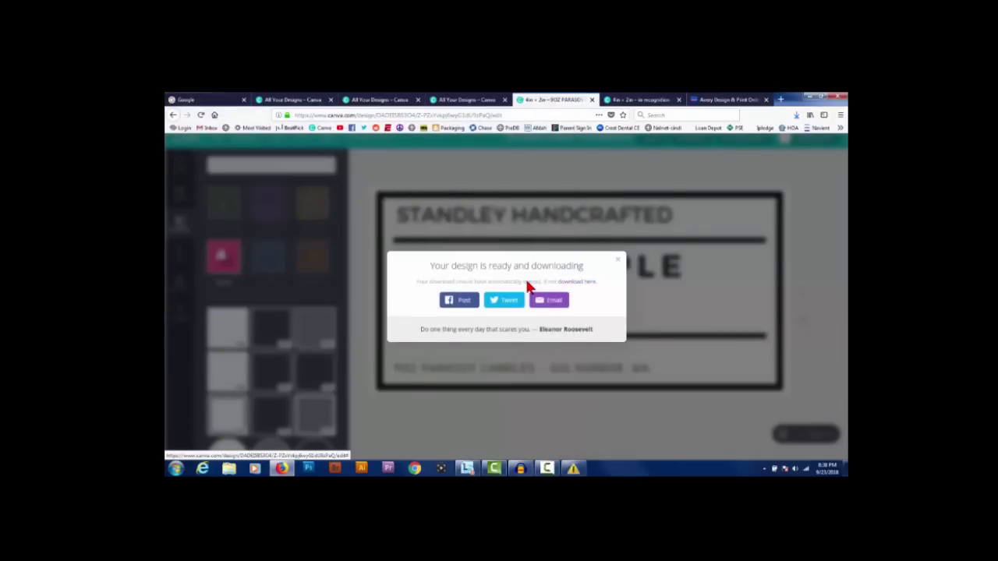
Switch to Avery Design & Print, find product 22822, and select it in landscape orientation for a complete design upload
click(729, 100)
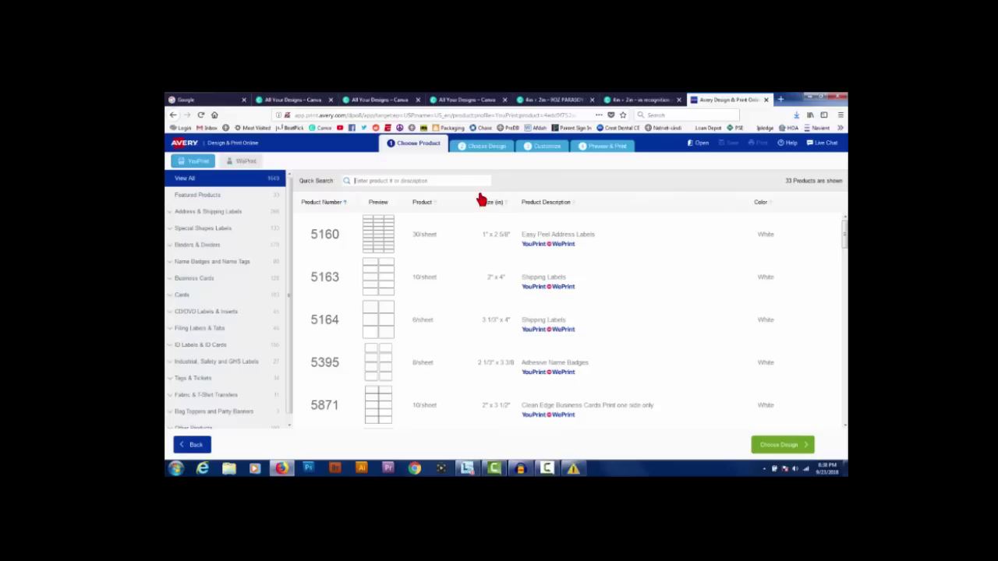
click(414, 180)
text(22822)
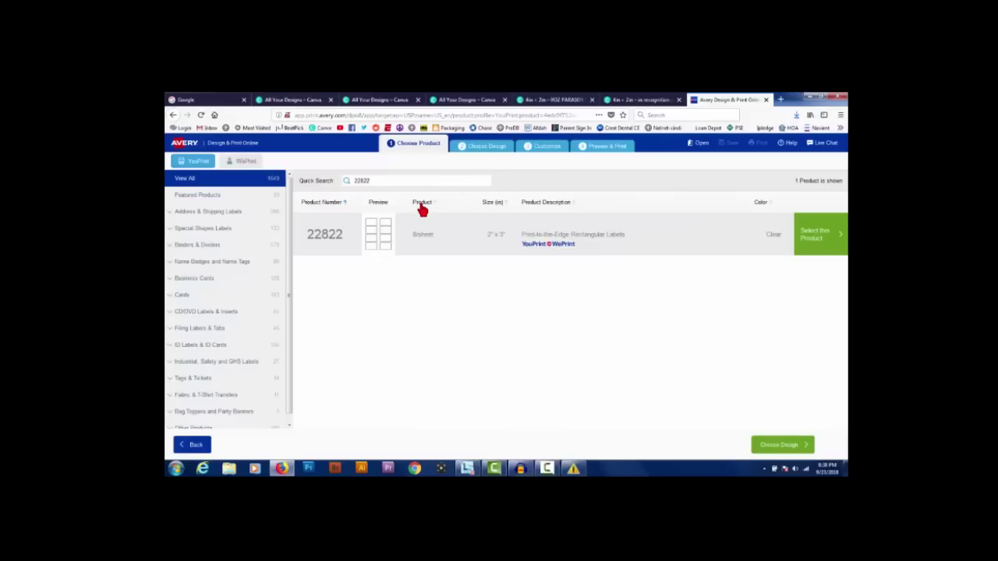
click(813, 238)
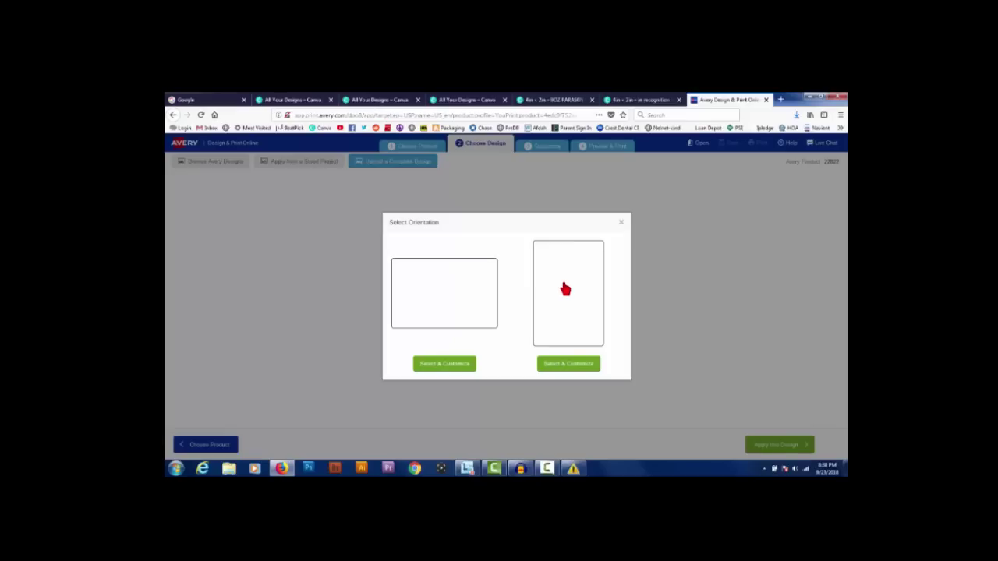
click(448, 305)
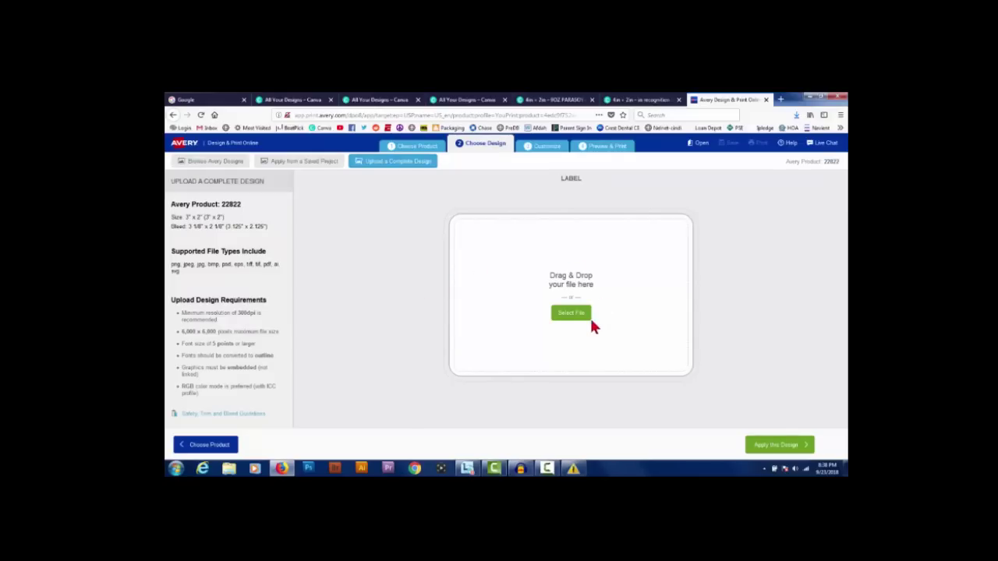
Upload Standley Handcrafted.png as the complete label design and apply it to the sheet
click(571, 315)
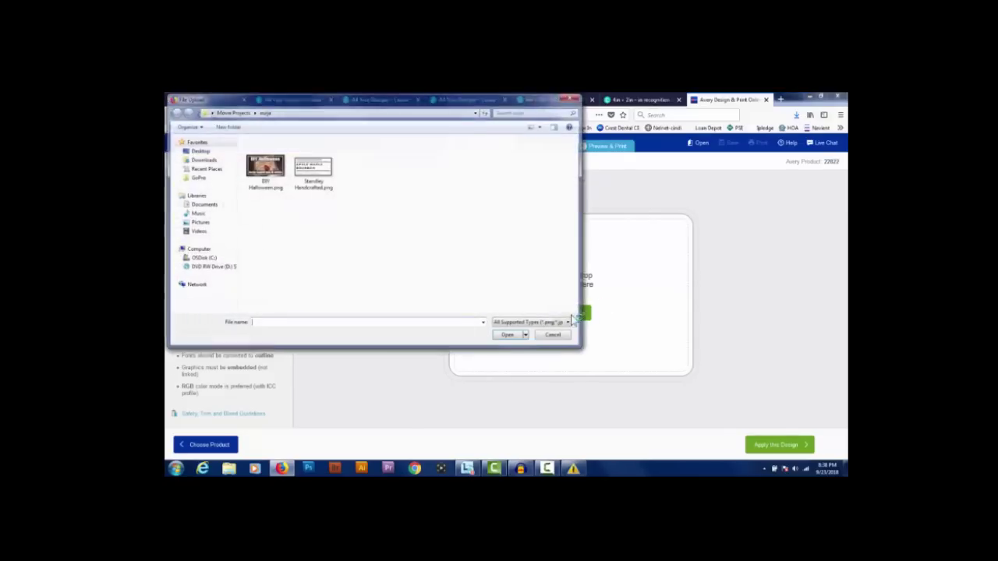
click(317, 174)
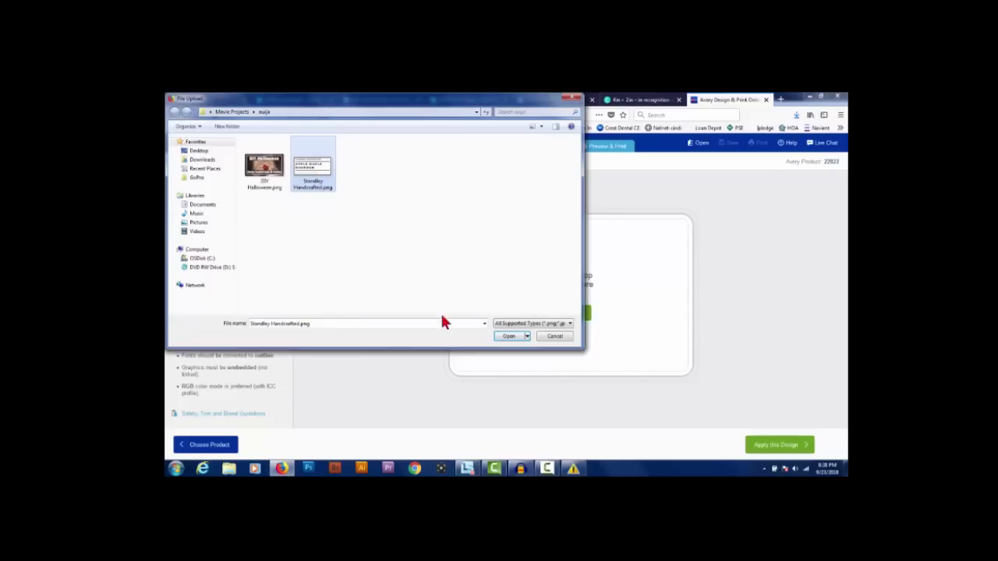
click(507, 337)
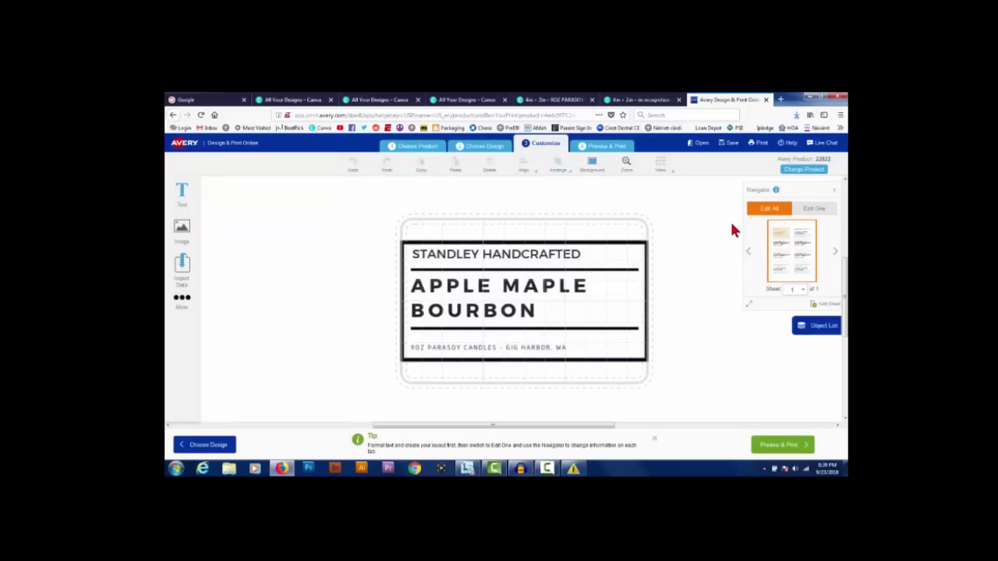
View the second label in single-label editing mode, and return to editing all labels
click(814, 211)
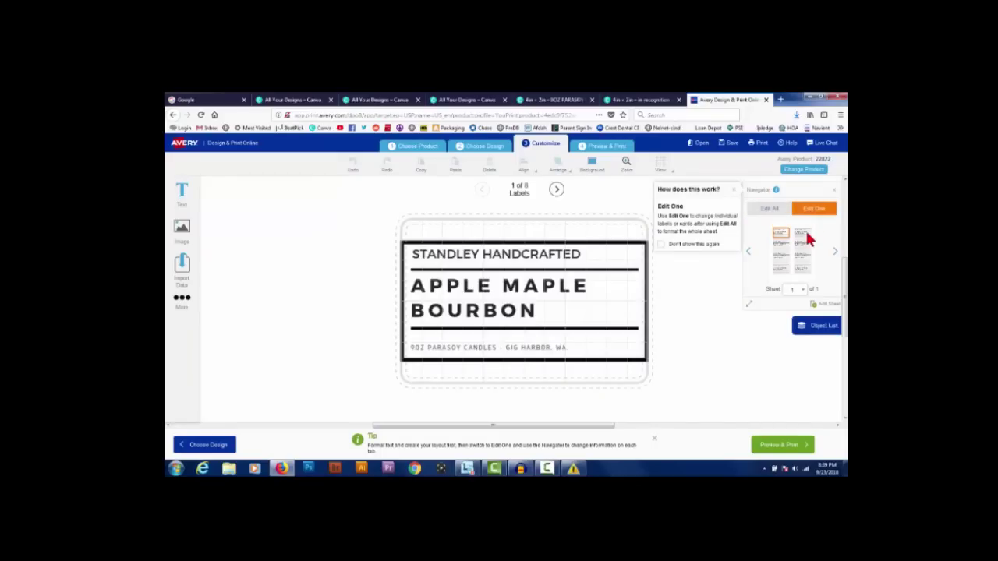
click(808, 236)
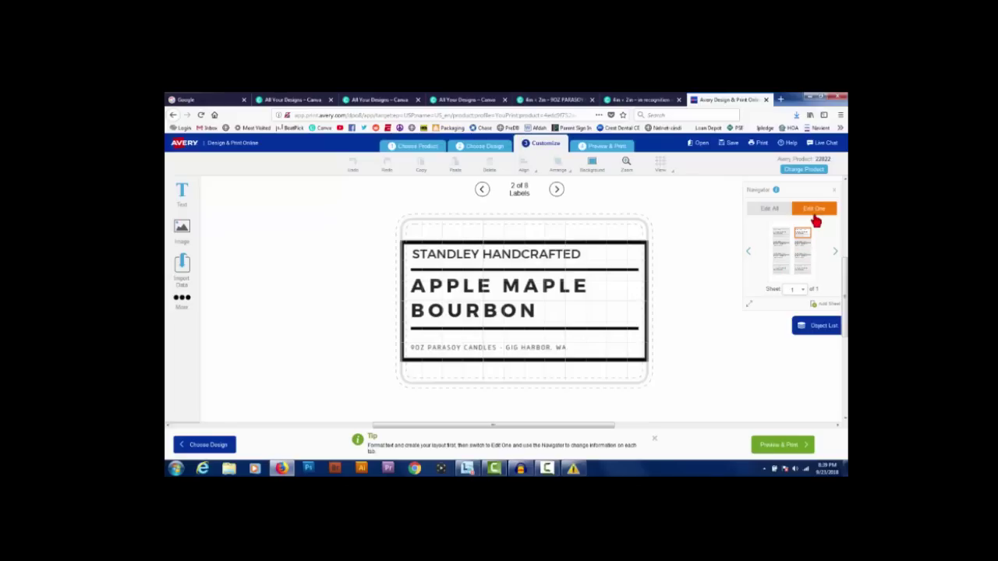
click(771, 212)
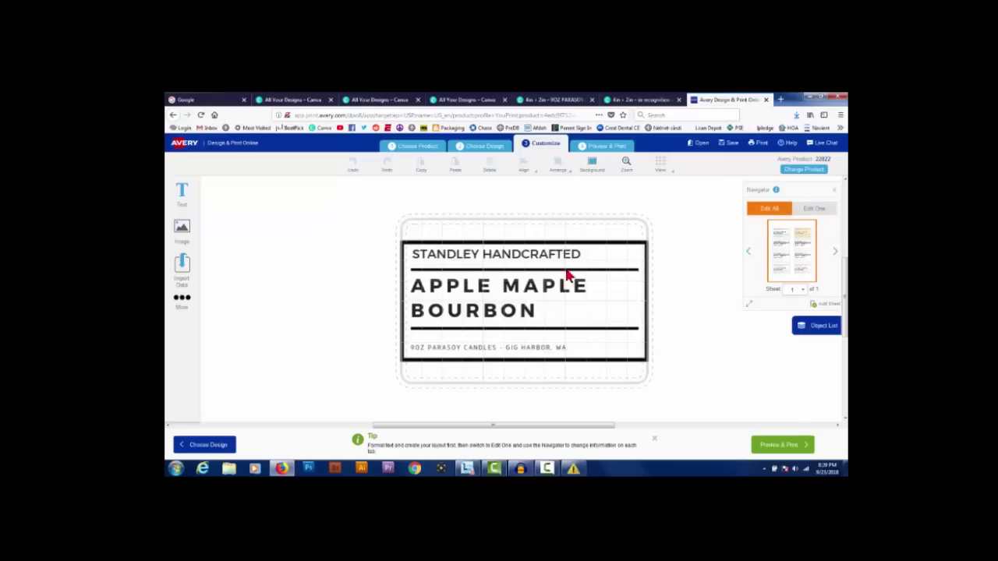
Narrow the label image to 3 inches wide by pulling in its left edge, and center it on the product
click(569, 282)
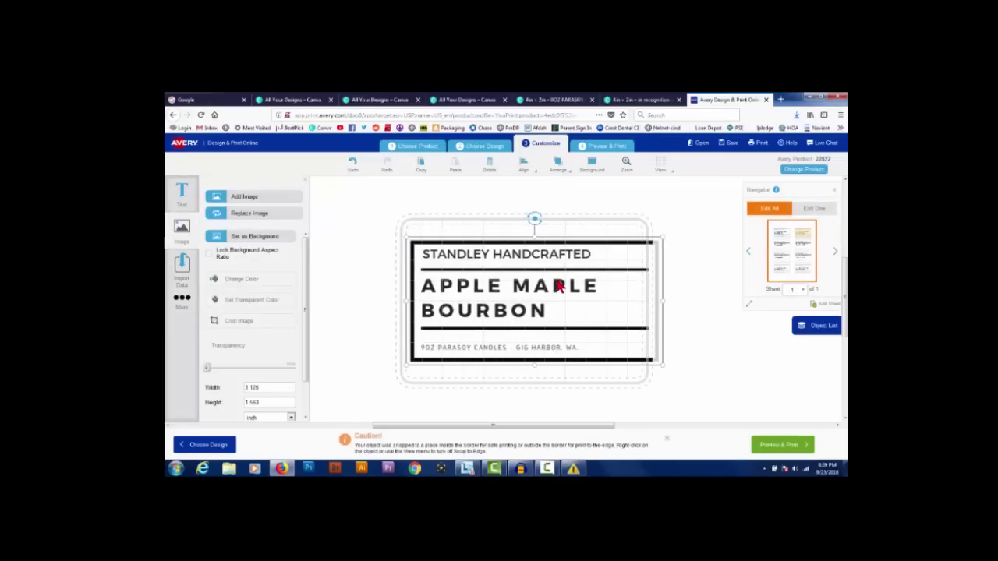
key(ctrl+z)
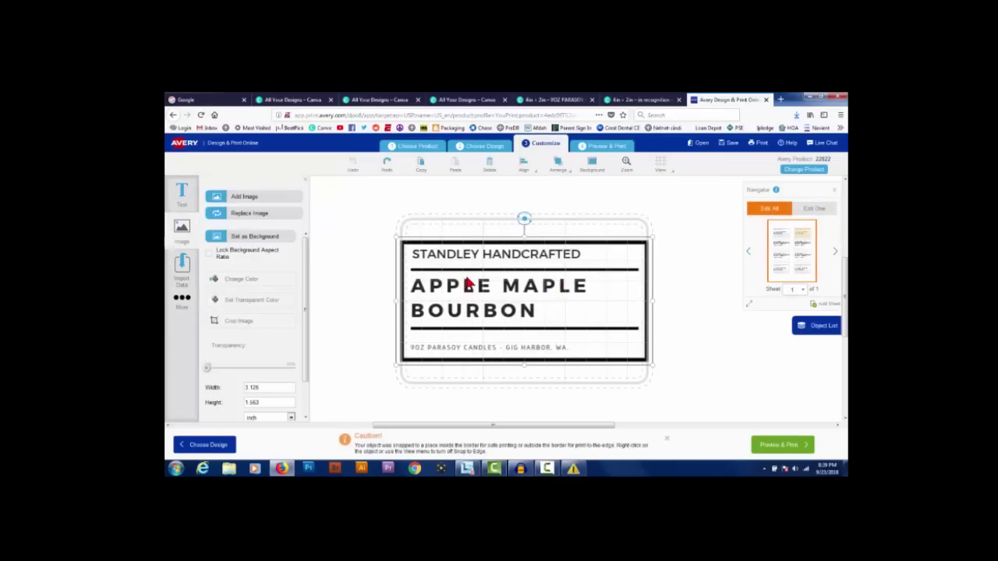
drag(394, 300, 411, 305)
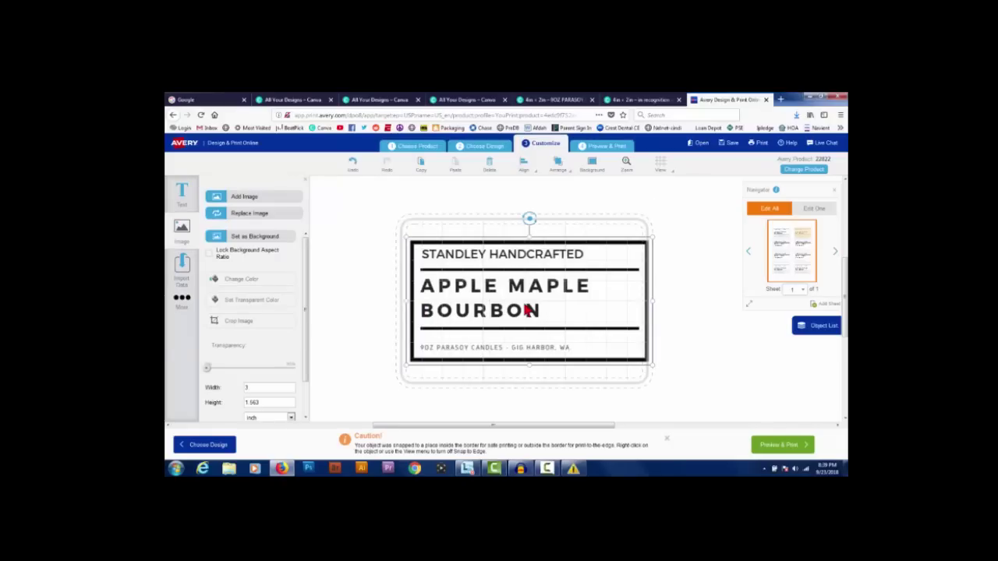
click(524, 165)
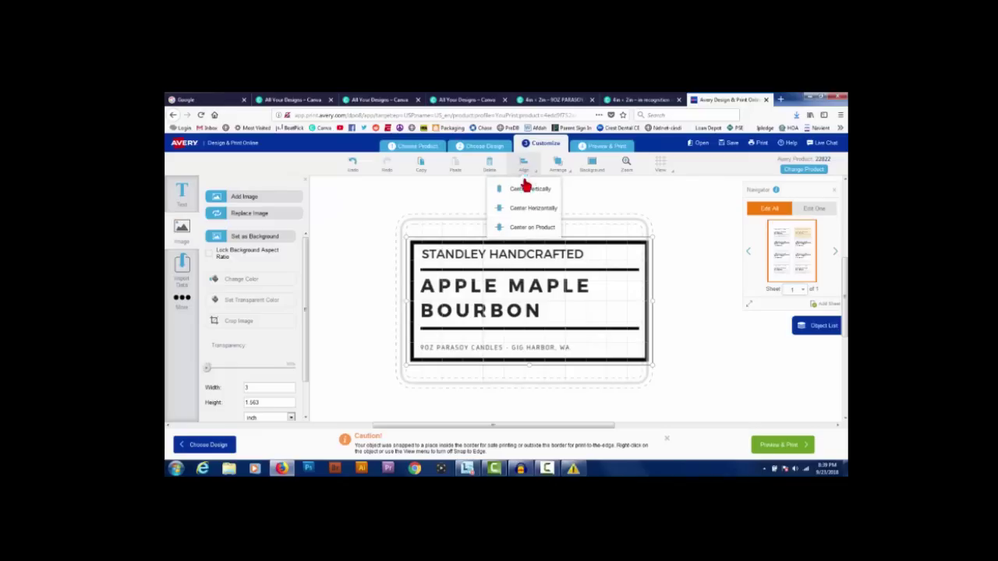
click(526, 230)
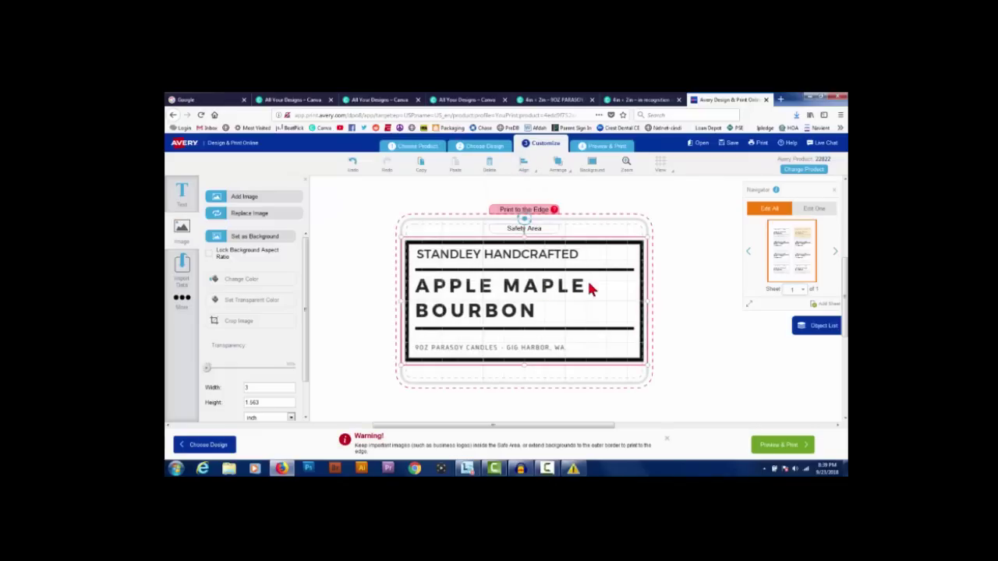
click(684, 290)
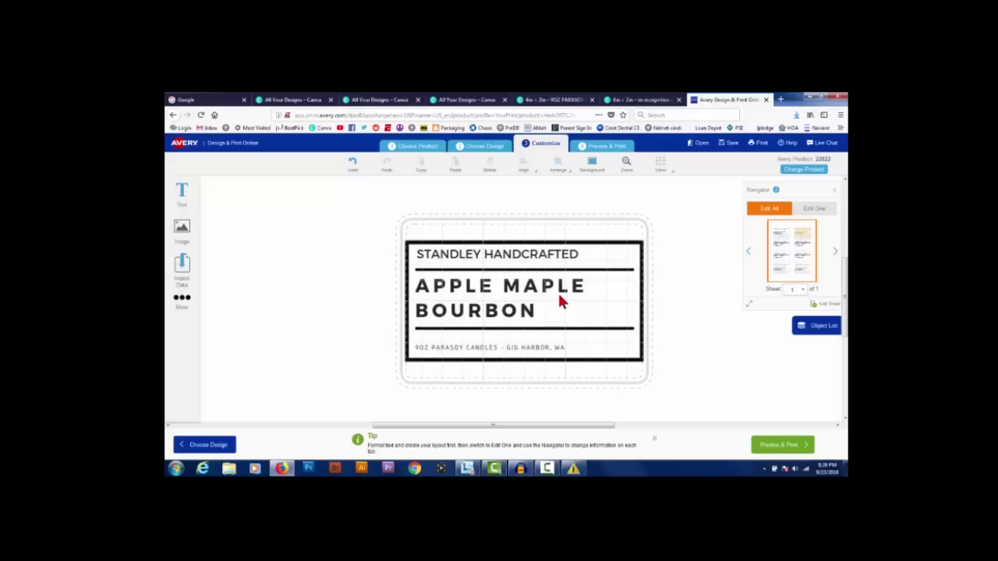
Preview the label sheet, skipping the project review, and choose to print it yourself without saving the design
click(520, 282)
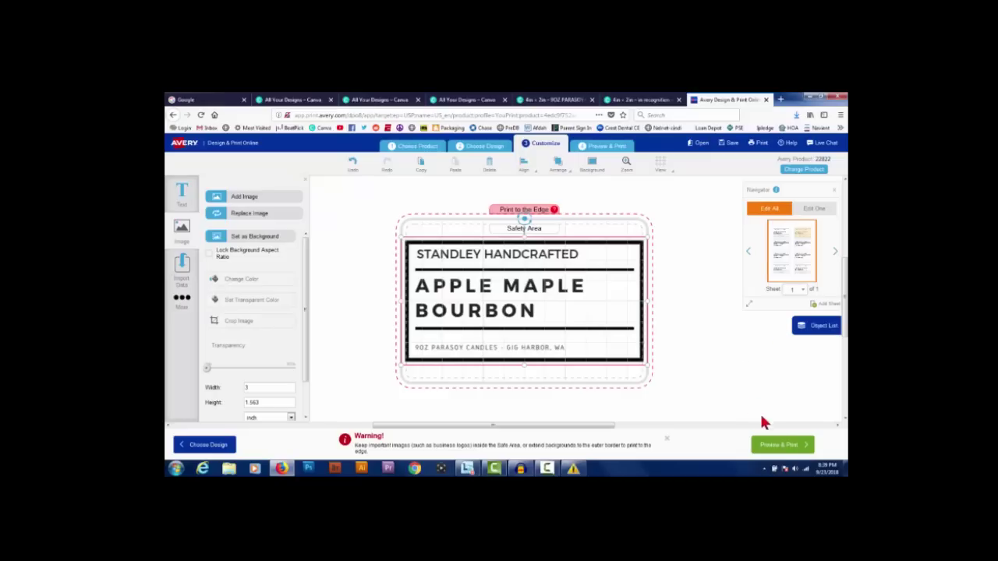
click(780, 444)
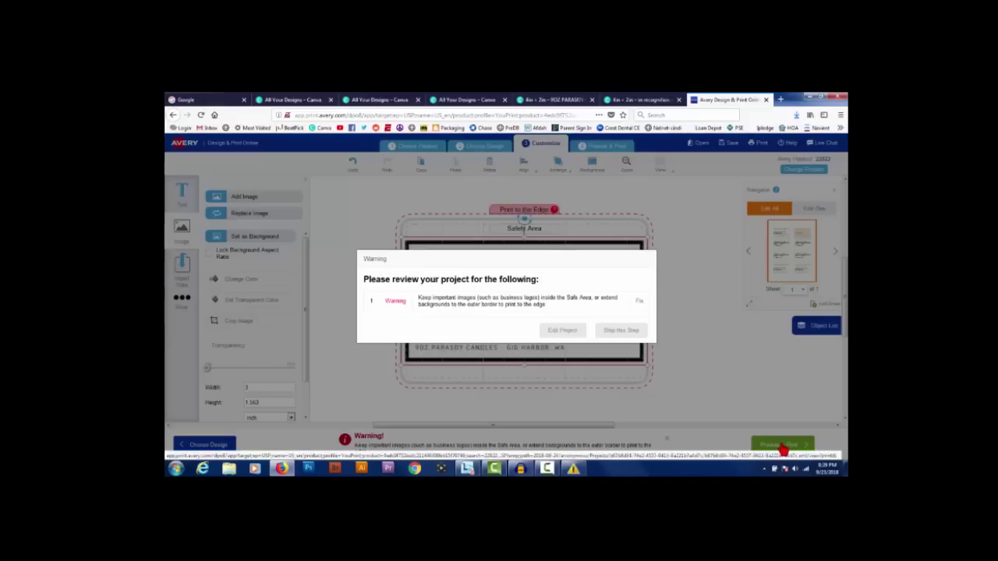
click(621, 334)
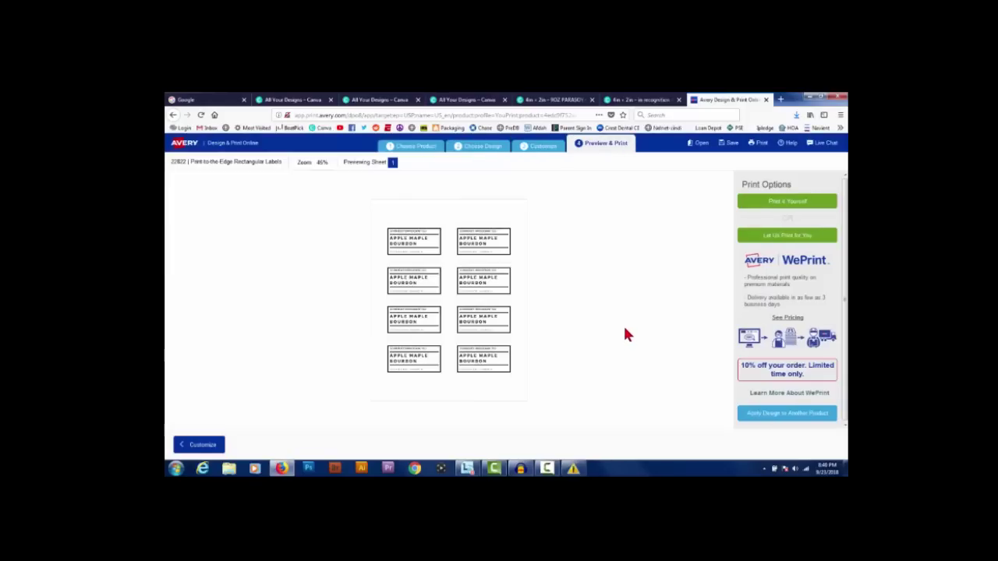
click(786, 203)
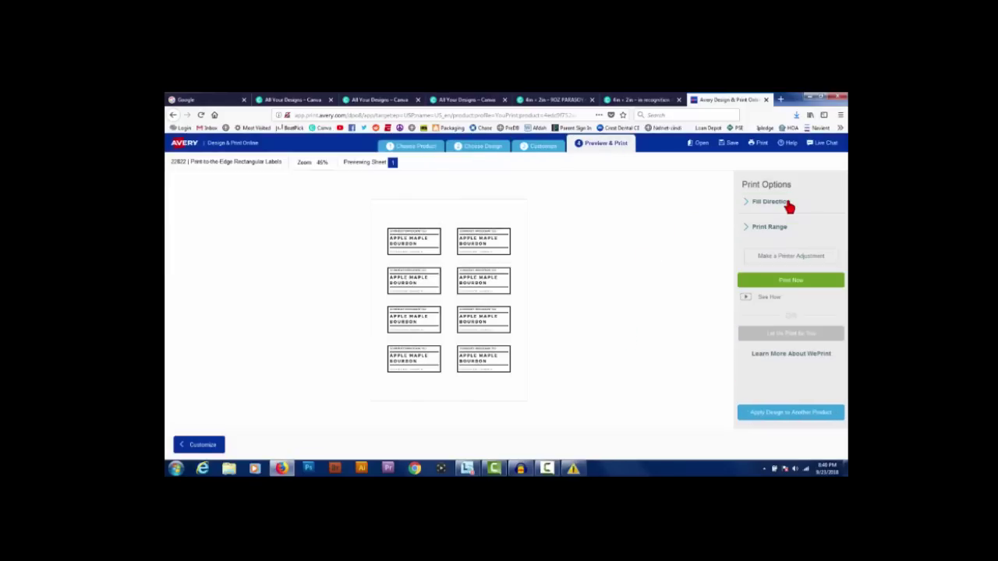
click(797, 284)
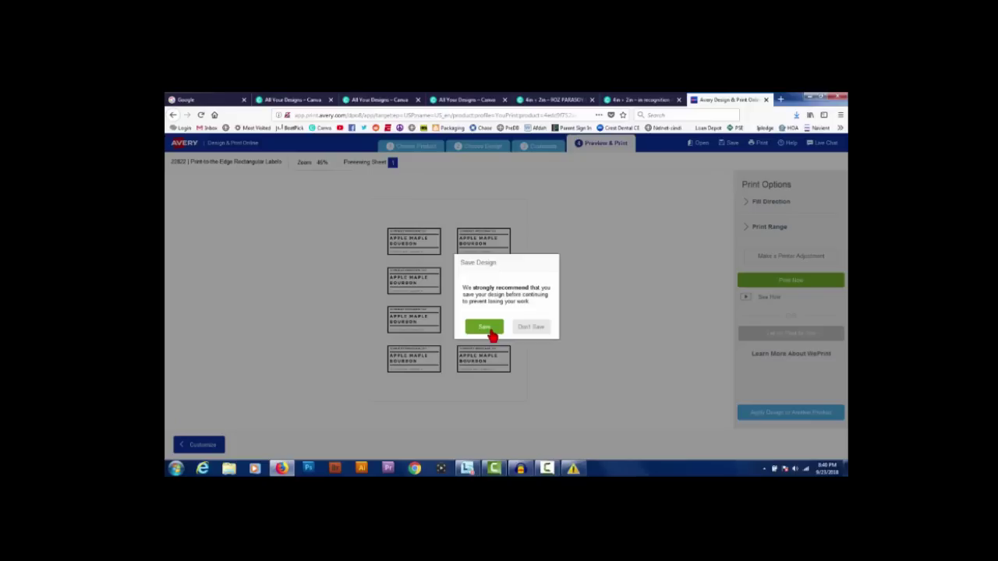
click(533, 333)
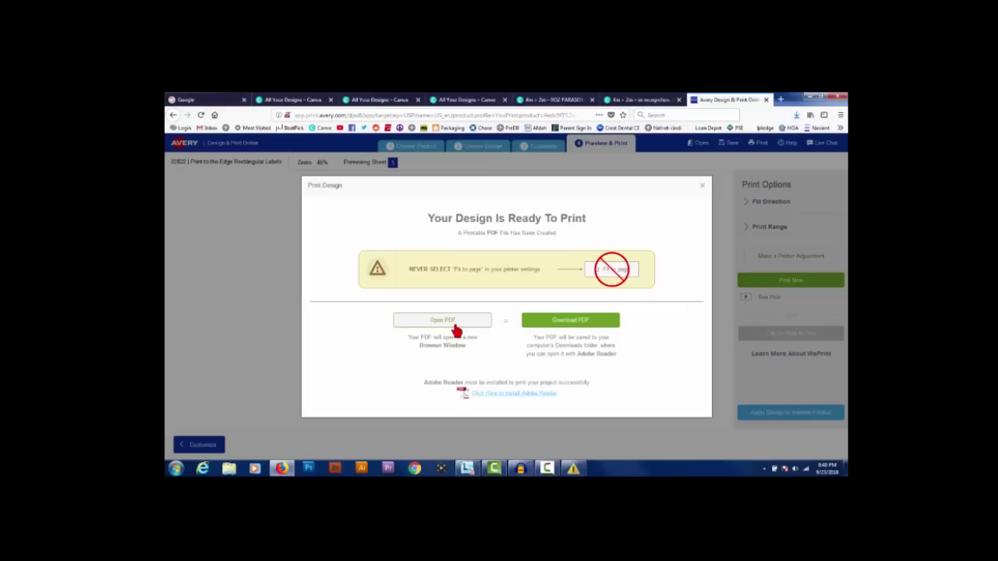
Download the label sheet PDF, open it in Adobe Acrobat, and dismiss the print dialog without printing
click(582, 320)
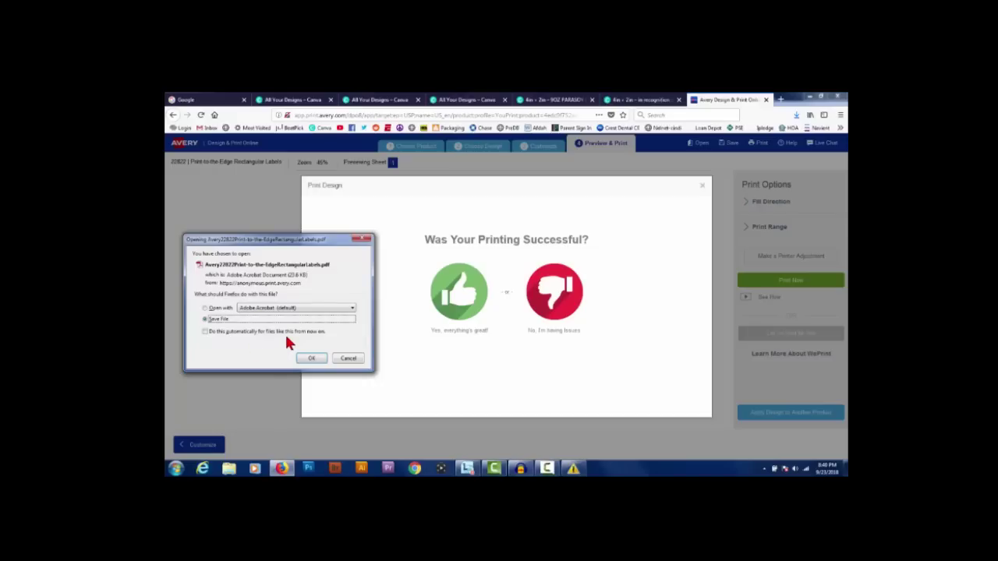
click(205, 310)
click(314, 360)
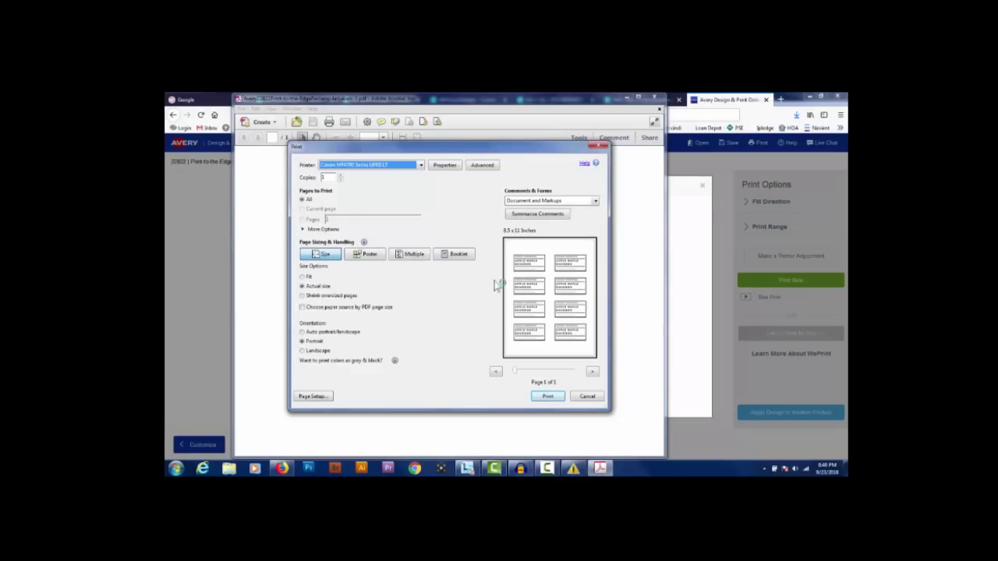
click(587, 397)
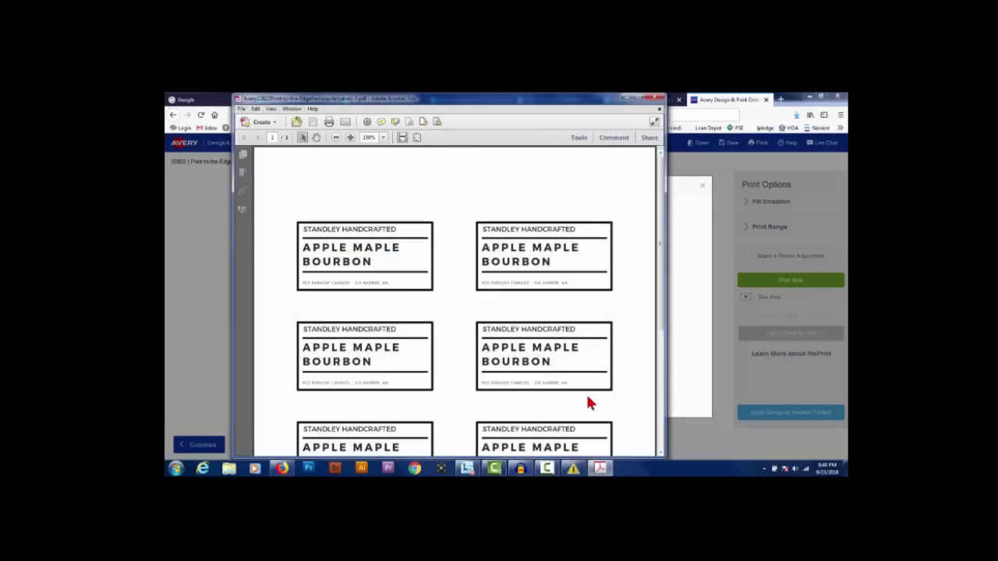